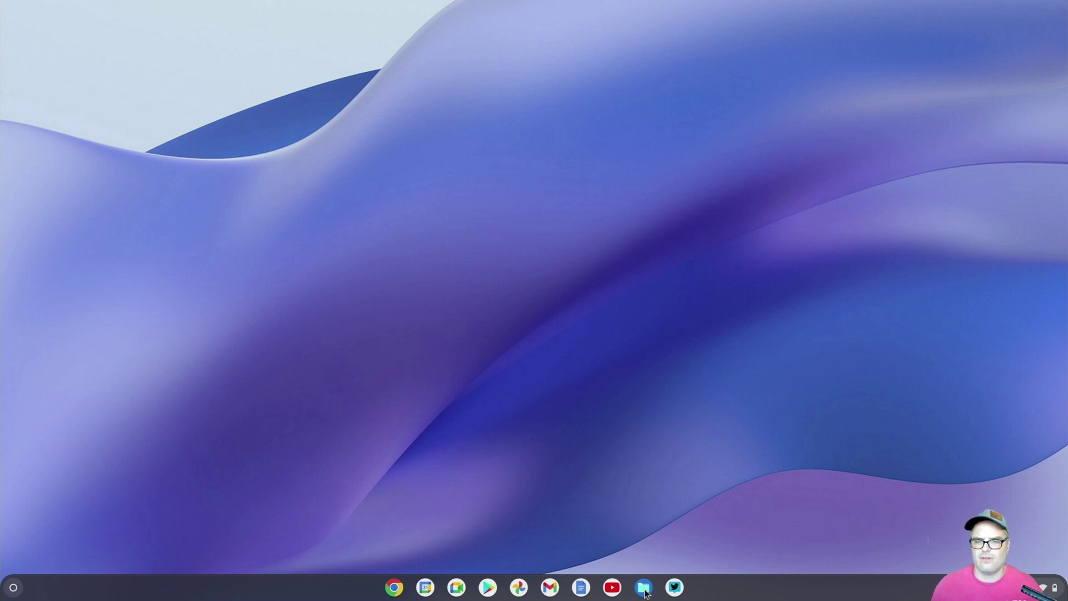
Launch the Files app by searching 'files' in the launcher, showing My files
{"action": "key", "text": "super"}
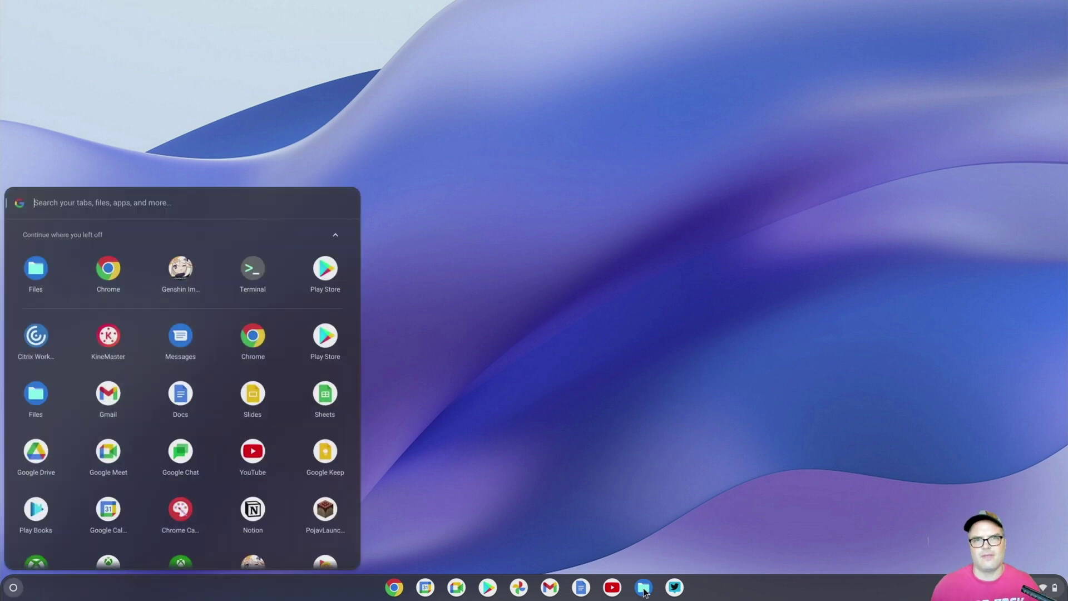
{"action": "type", "text": "files"}
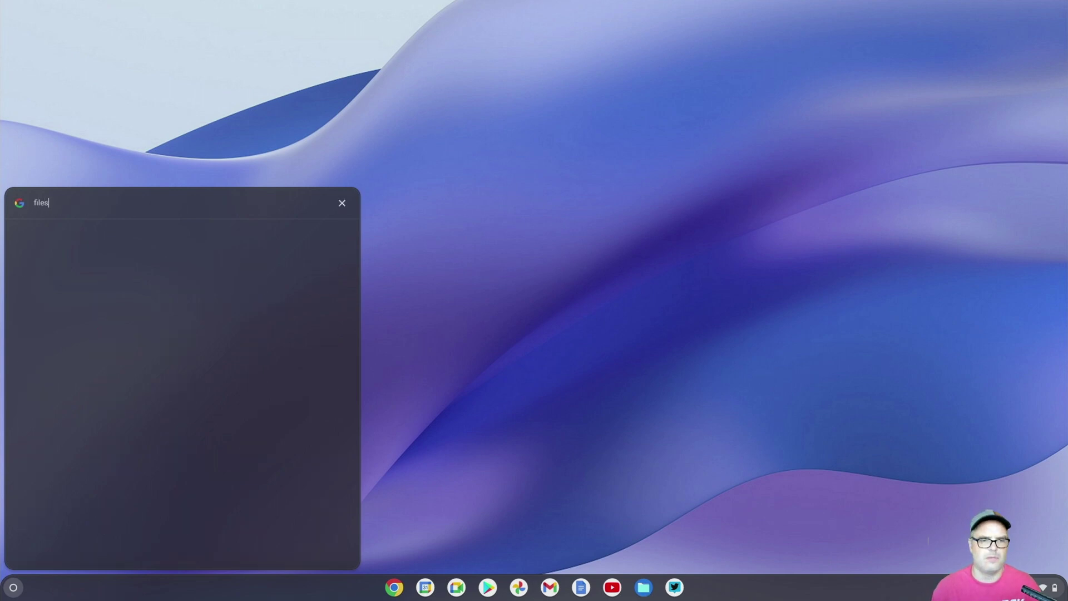
{"action": "key", "text": "Return"}
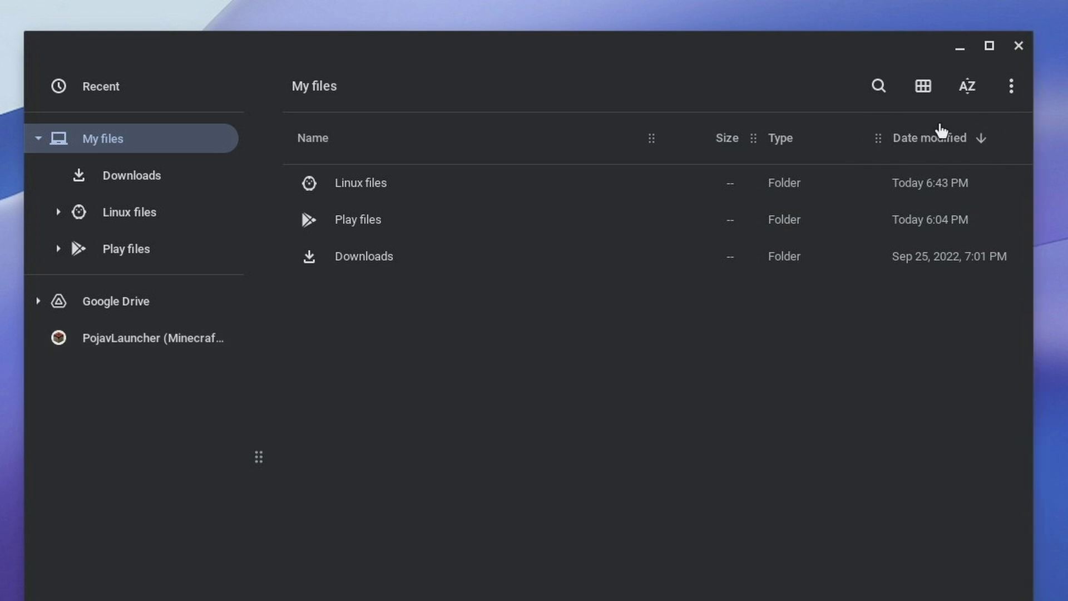
{"action": "left_click", "coordinate": [1011, 89]}
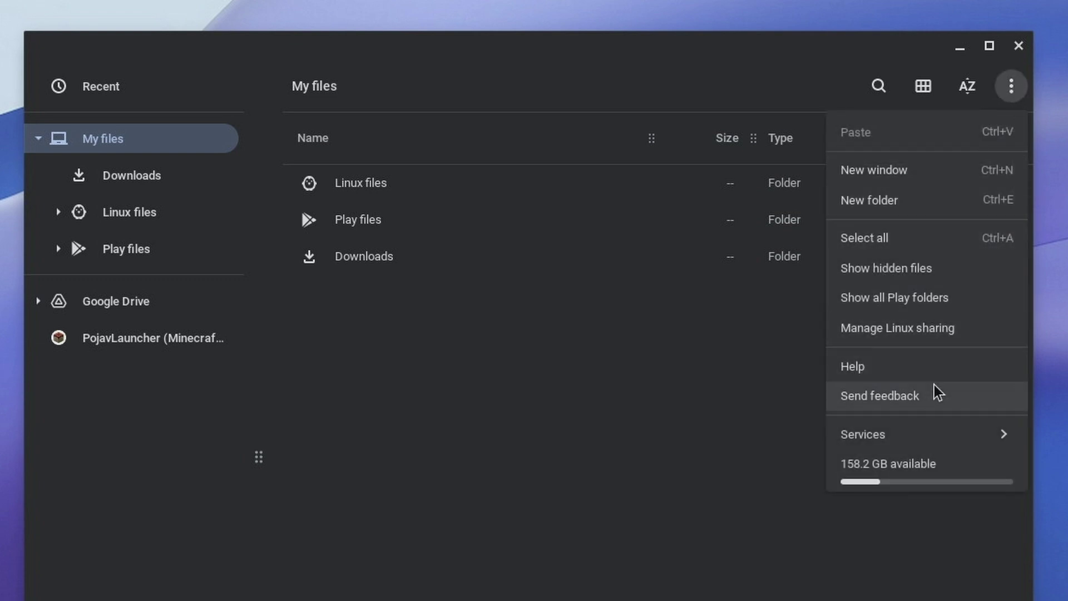
Choose Services > SMB file share to bring up the Add file share dialog with homeassistant shares
{"action": "mouse_move", "coordinate": [923, 439]}
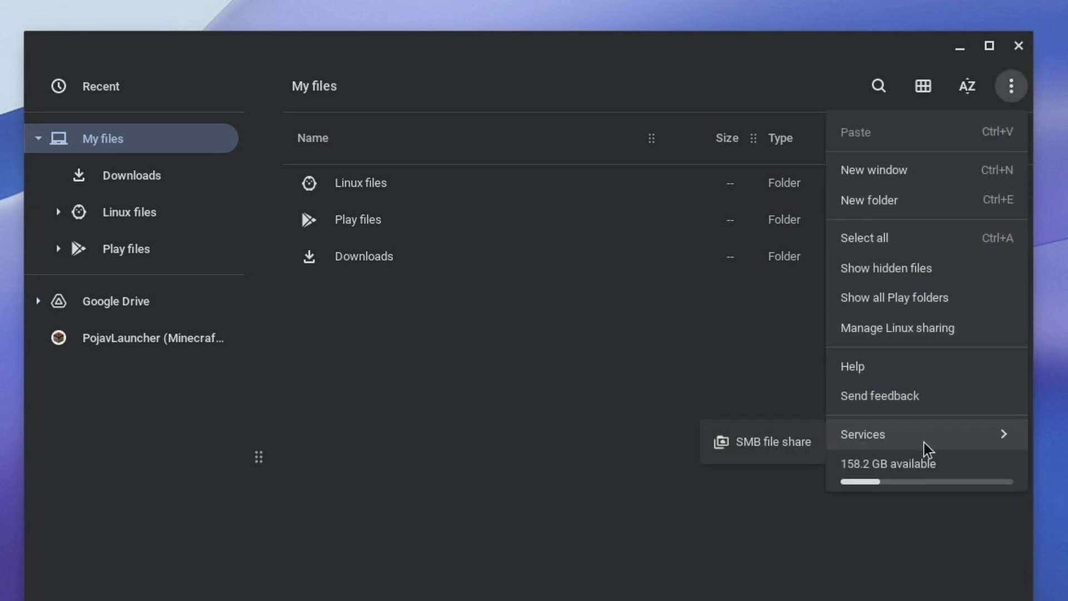
{"action": "left_click", "coordinate": [742, 448]}
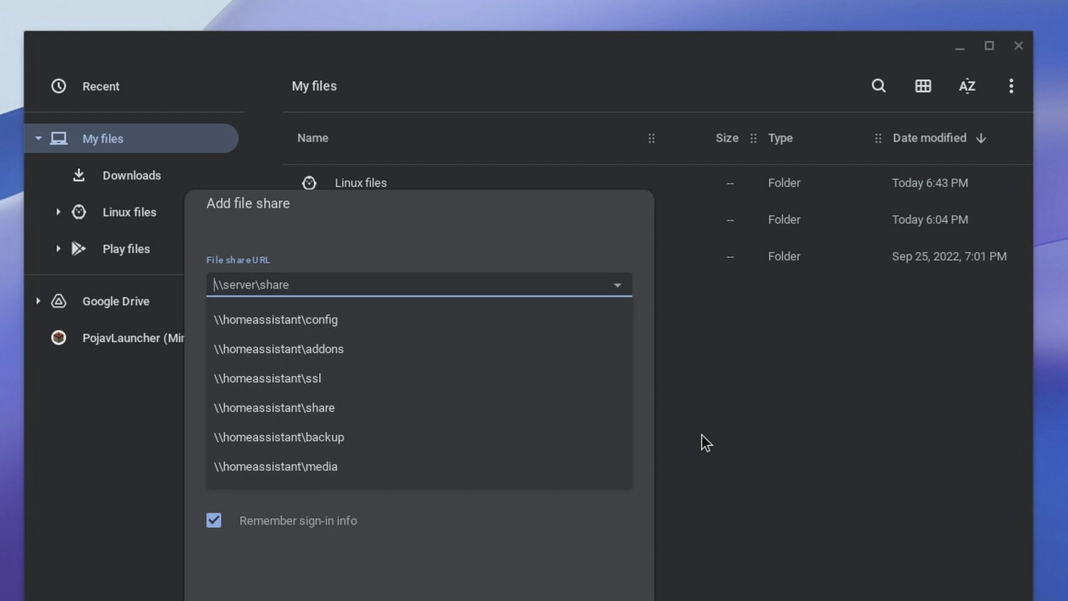
Add the share \\192.168.1.9\youtube with the account username and password, keeping sign-in remembered
{"action": "type", "text": "\\192.16"}
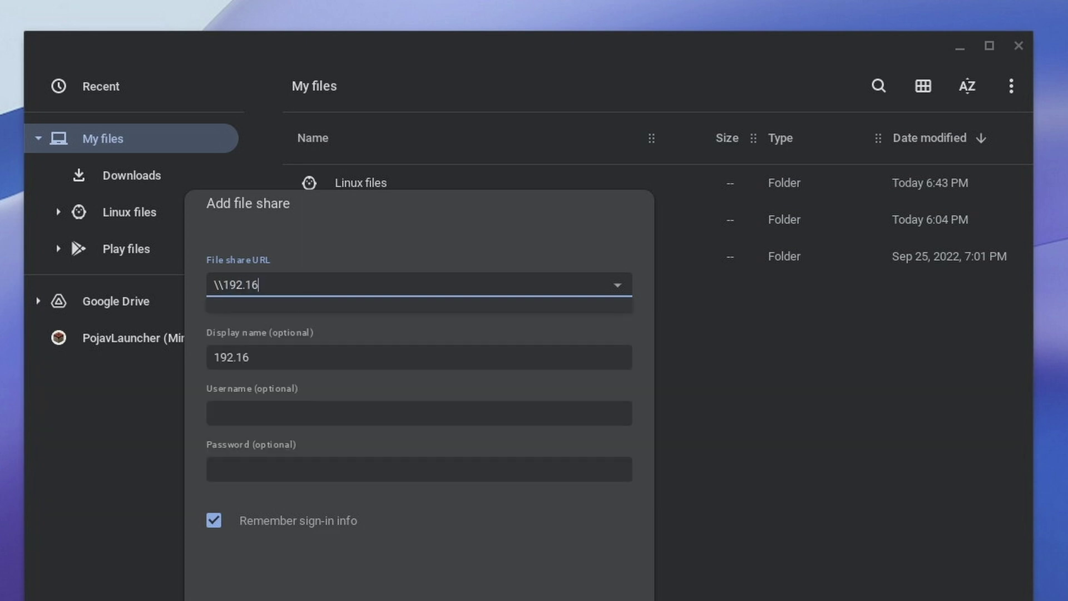
{"action": "type", "text": "8.1.9\\youtube"}
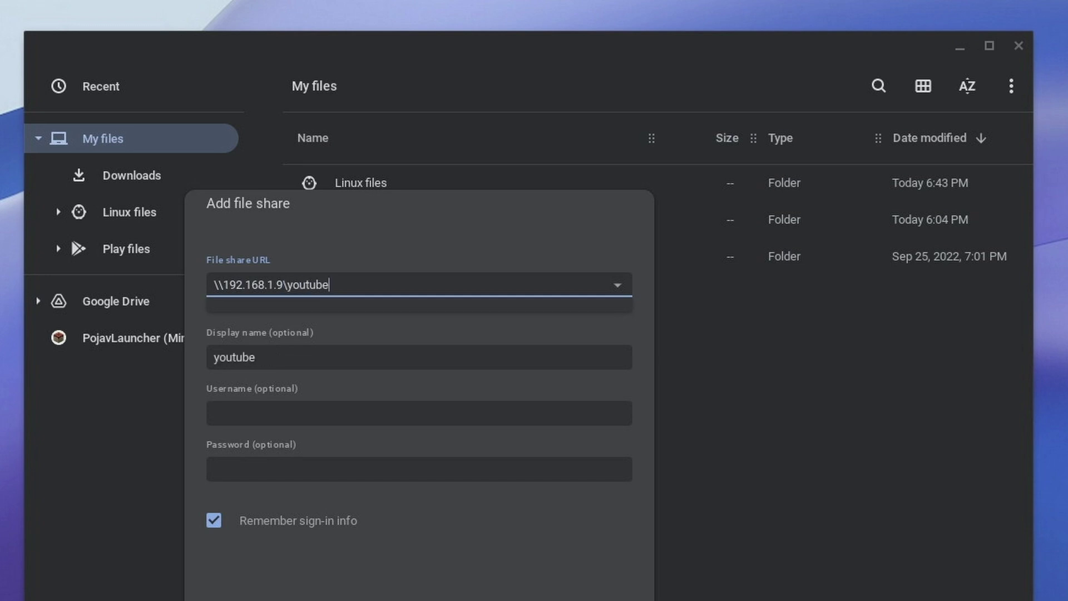
{"action": "key", "text": "Tab"}
{"action": "left_click", "coordinate": [214, 412]}
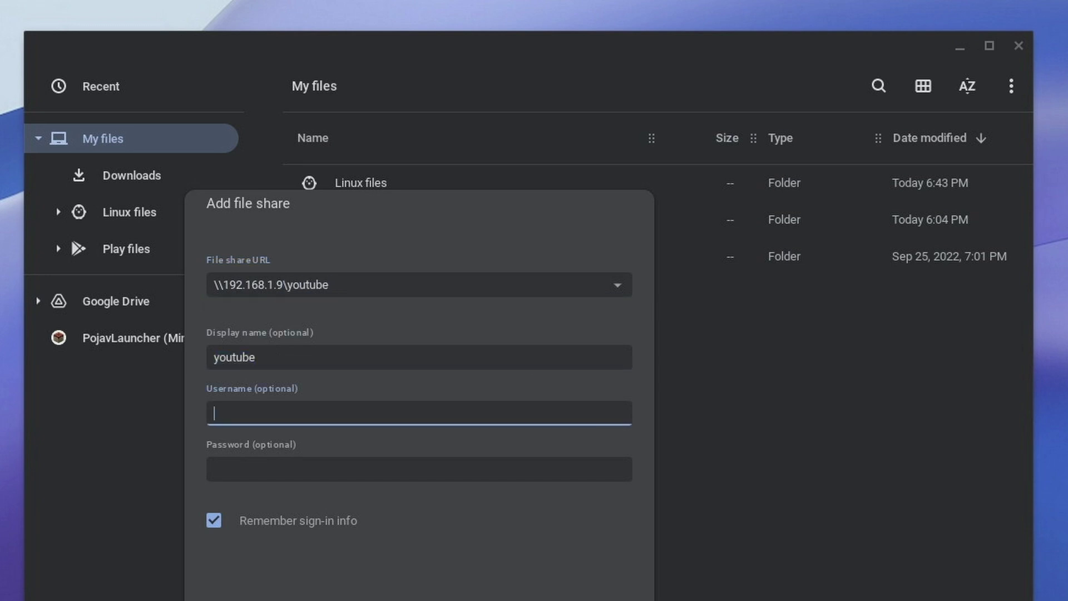
{"action": "type", "text": "steve"}
{"action": "key", "text": "Tab"}
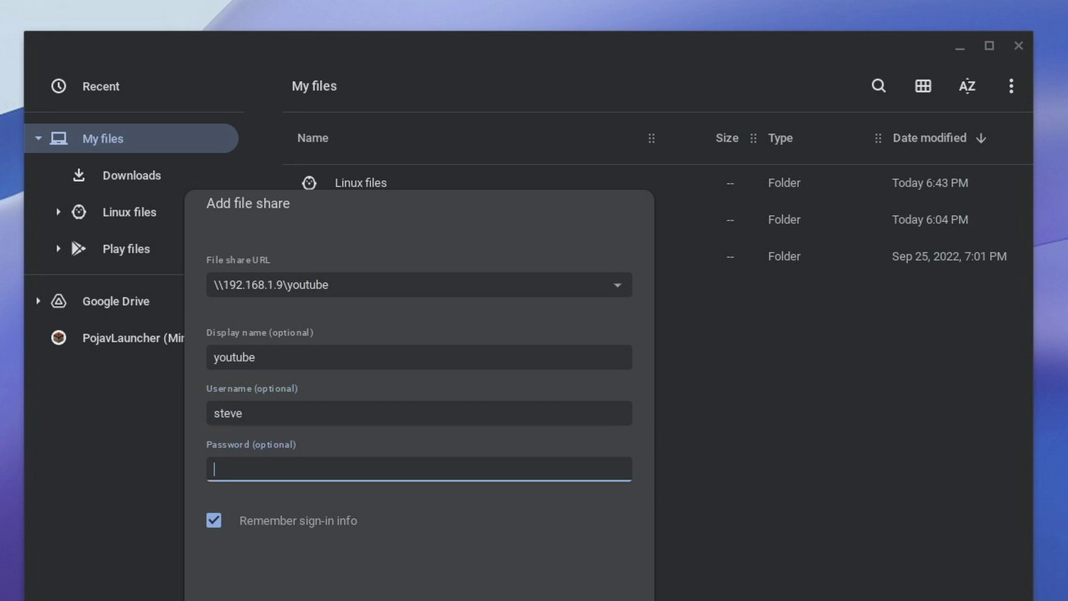
{"action": "type", "text": "•••••••••••"}
{"action": "left_click", "coordinate": [214, 521]}
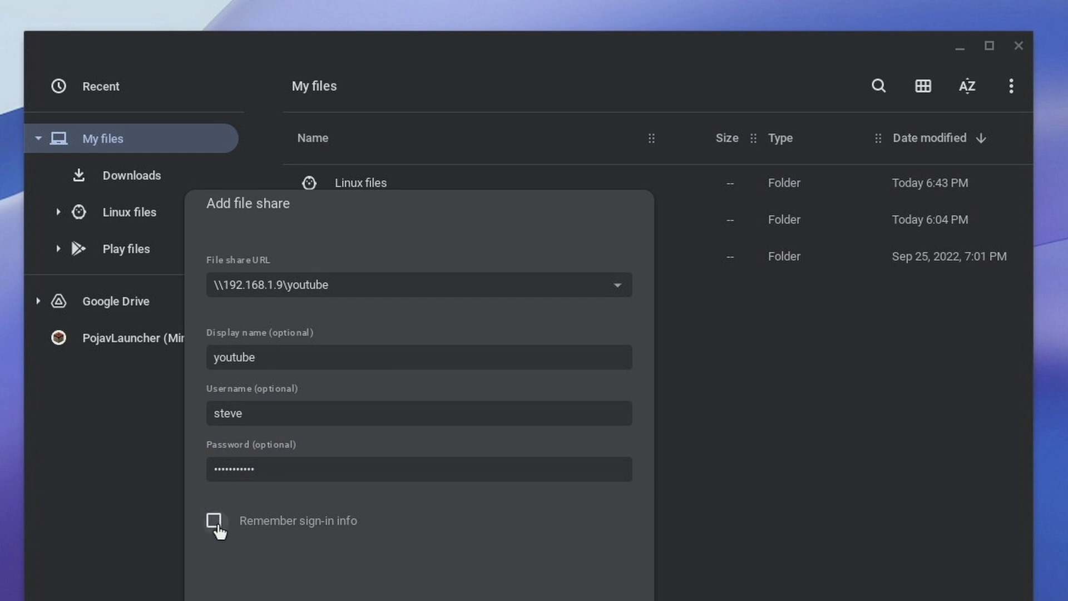
{"action": "left_click", "coordinate": [216, 523]}
{"action": "key", "text": "Return"}
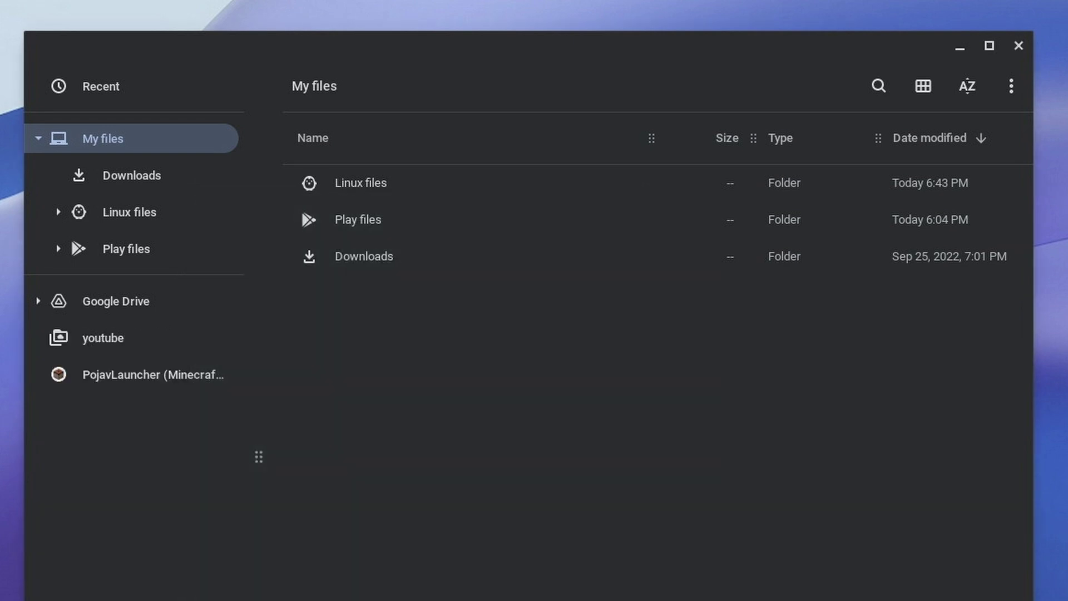
Open the mounted youtube share to view folders like Eevnos, Test Video and Files
{"action": "left_click", "coordinate": [108, 346]}
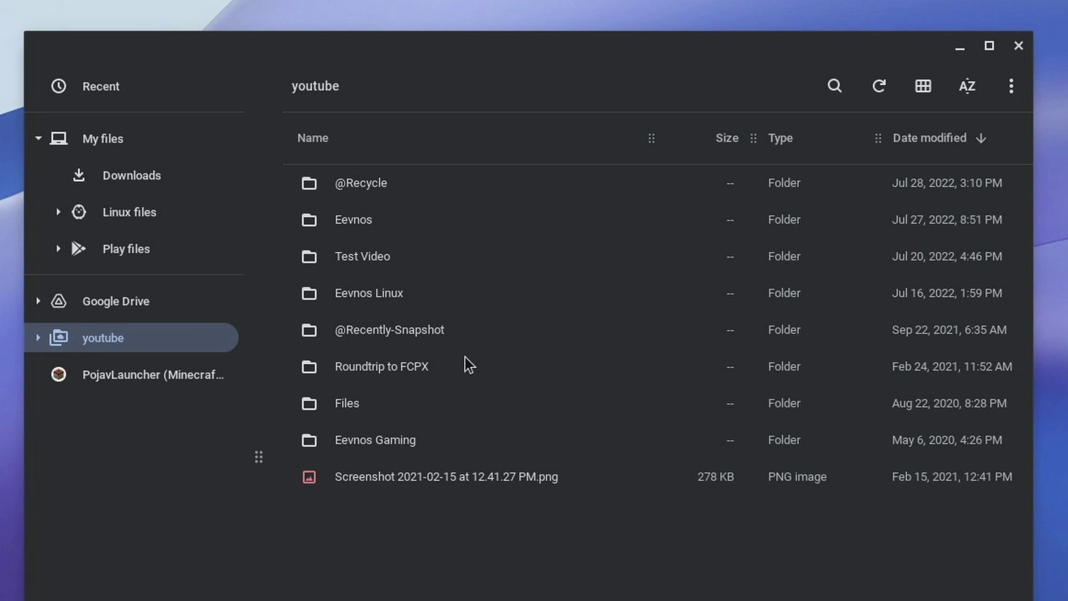
{"action": "left_click", "coordinate": [1011, 86]}
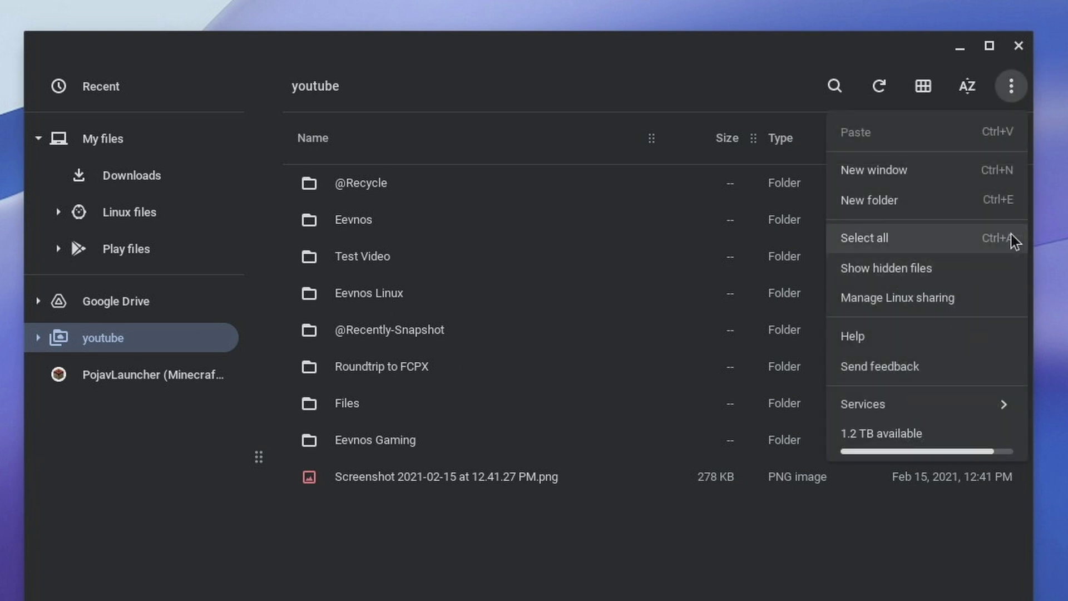
Add and open a second SMB share from 192.168.1.9 using its own username and password
{"action": "mouse_move", "coordinate": [922, 393]}
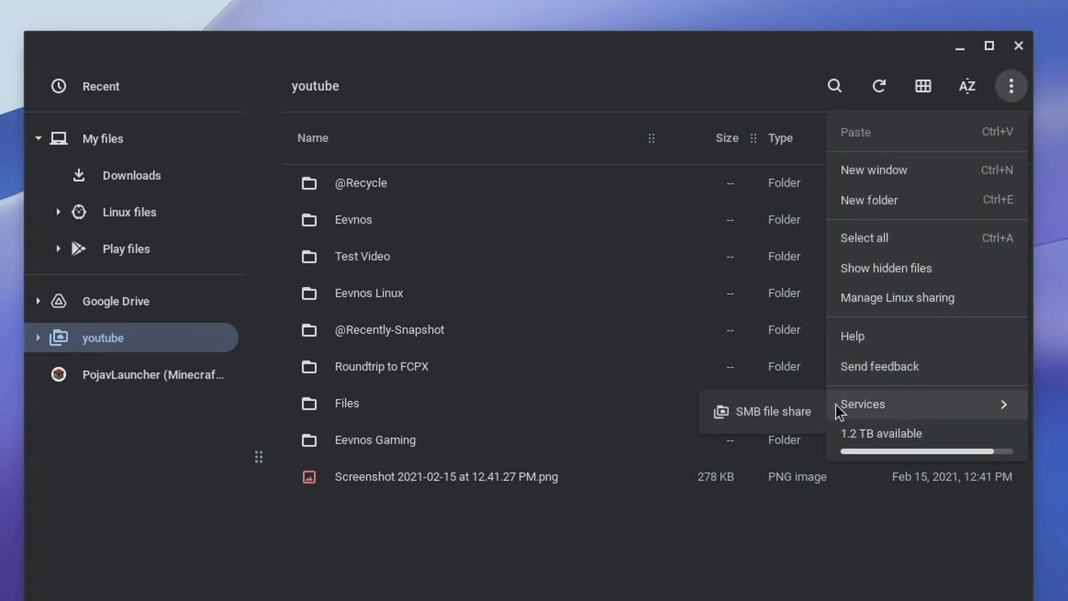
{"action": "left_click", "coordinate": [769, 412]}
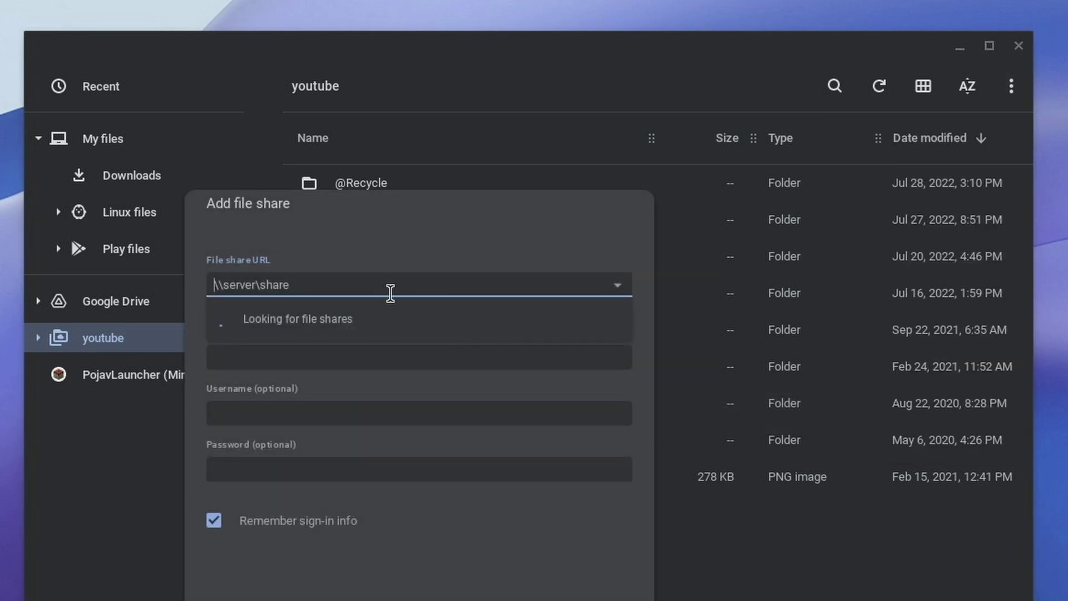
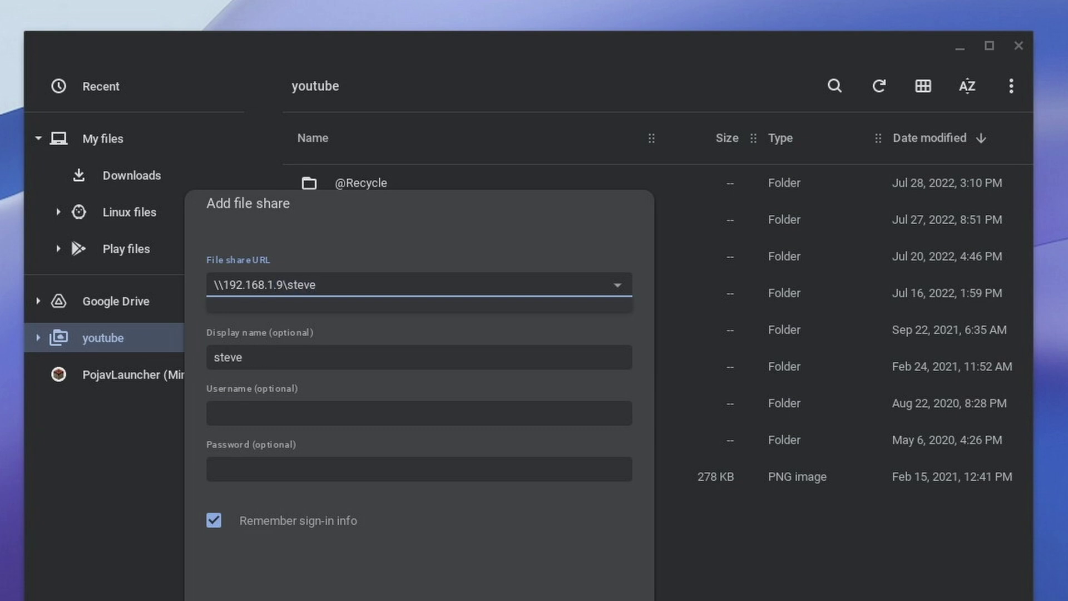
{"action": "key", "text": "Tab"}
{"action": "key", "text": "Tab"}
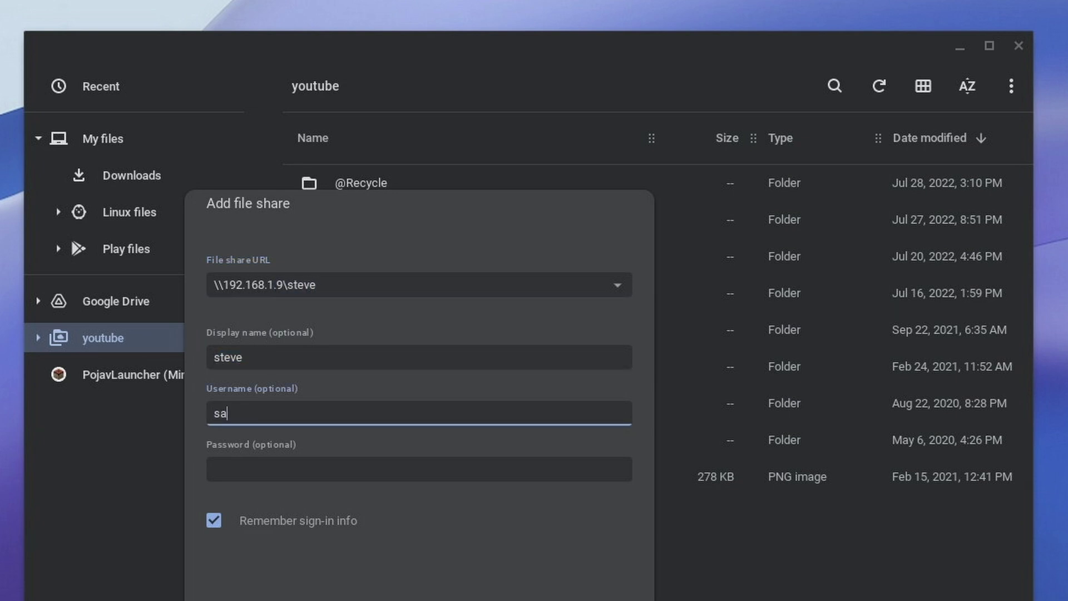
{"action": "key", "text": "Tab"}
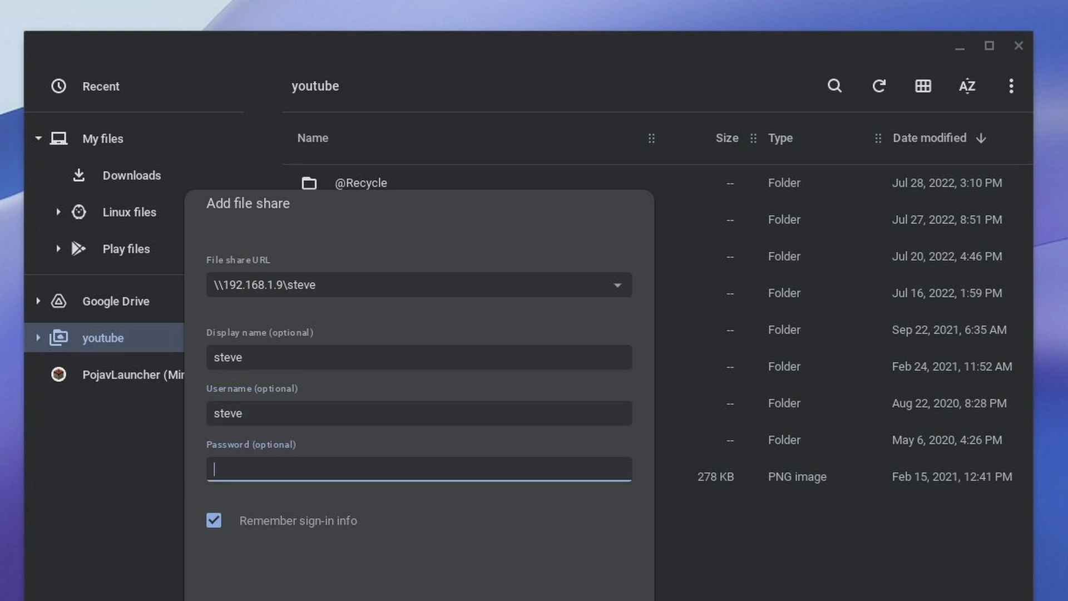
{"action": "left_click", "coordinate": [614, 589]}
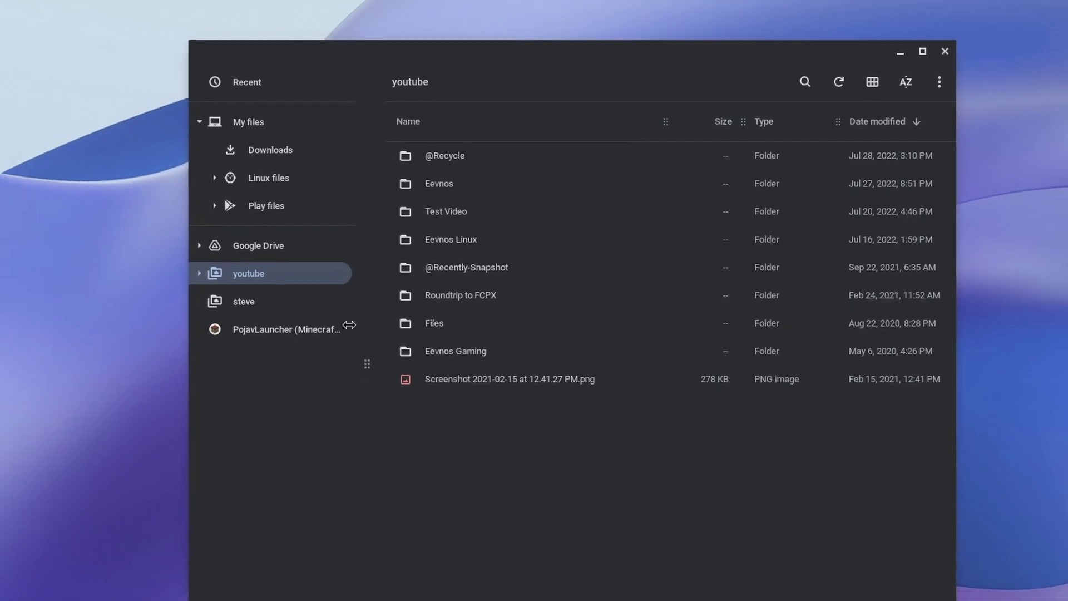
{"action": "left_click", "coordinate": [256, 301]}
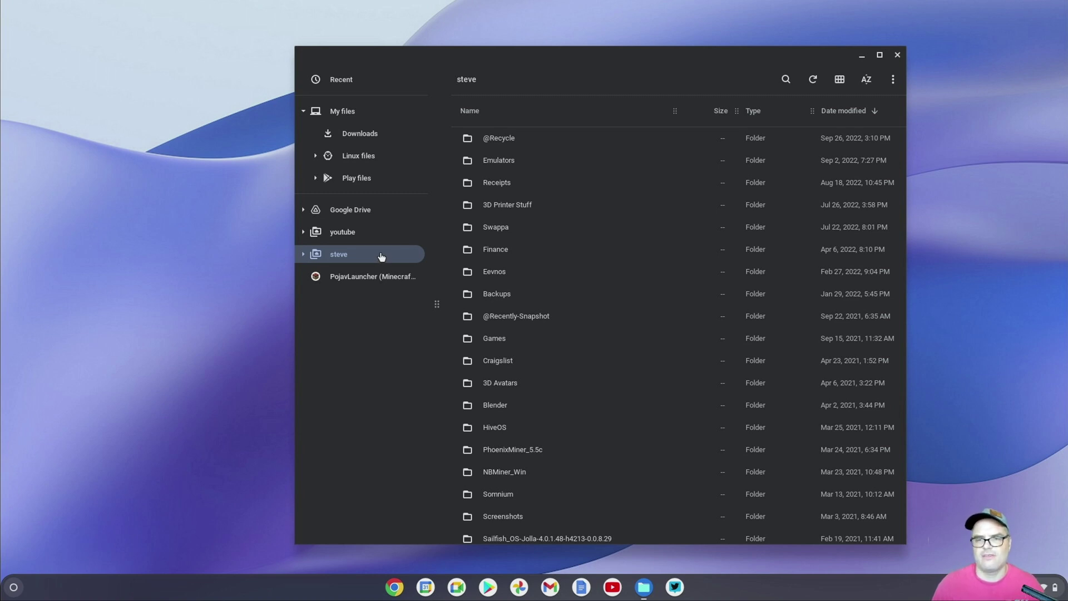
{"action": "left_click", "coordinate": [356, 236]}
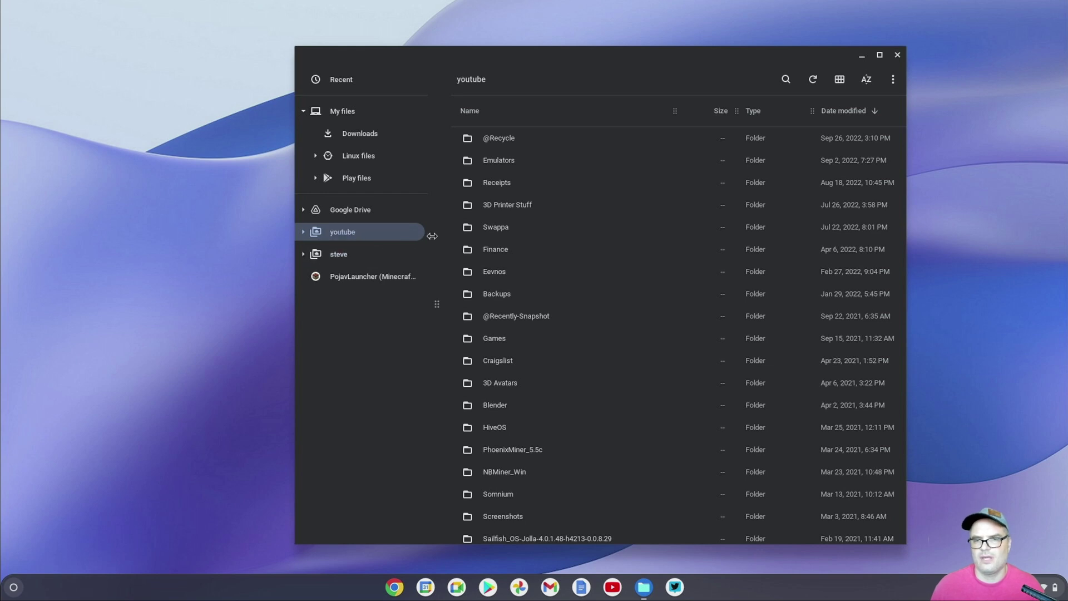
{"action": "double_click", "coordinate": [495, 161]}
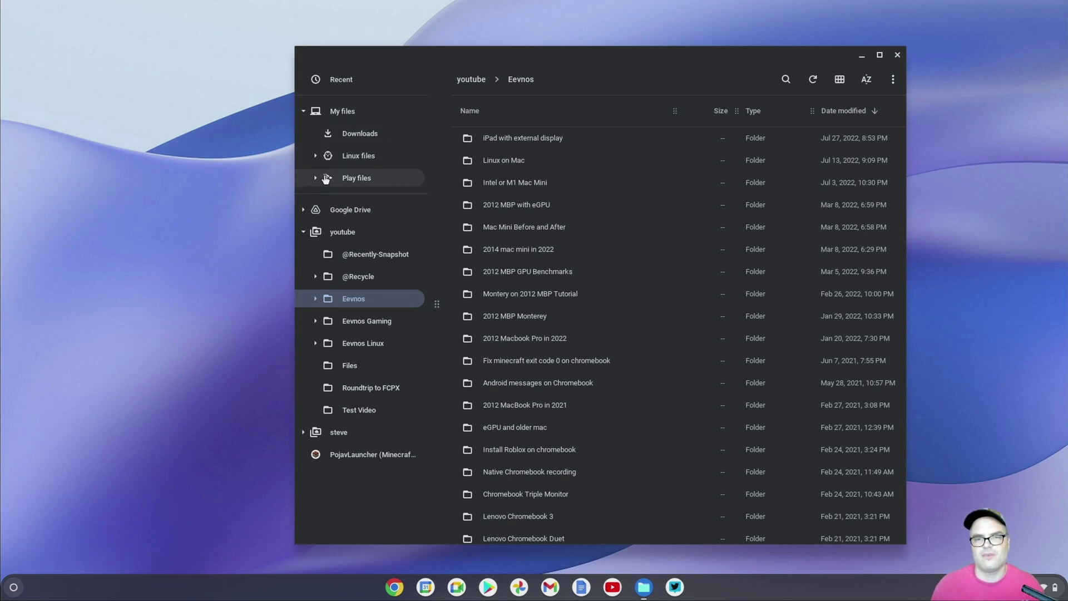
{"action": "left_click", "coordinate": [303, 232]}
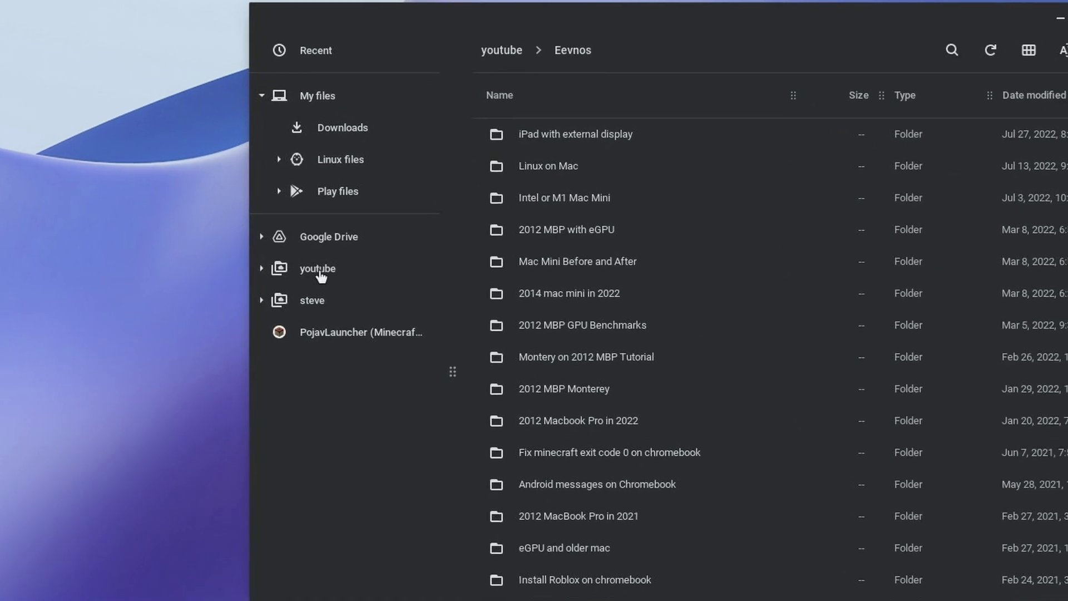
{"action": "left_click", "coordinate": [320, 272]}
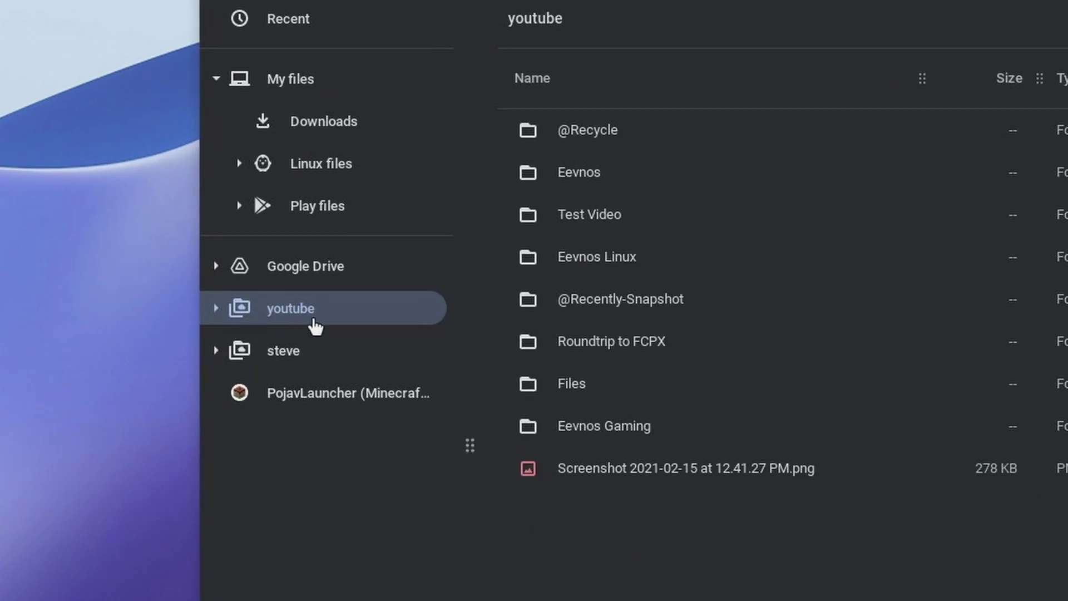
Share the youtube share with Linux and confirm, giving 1 folder shared with Linux
{"action": "right_click", "coordinate": [314, 326]}
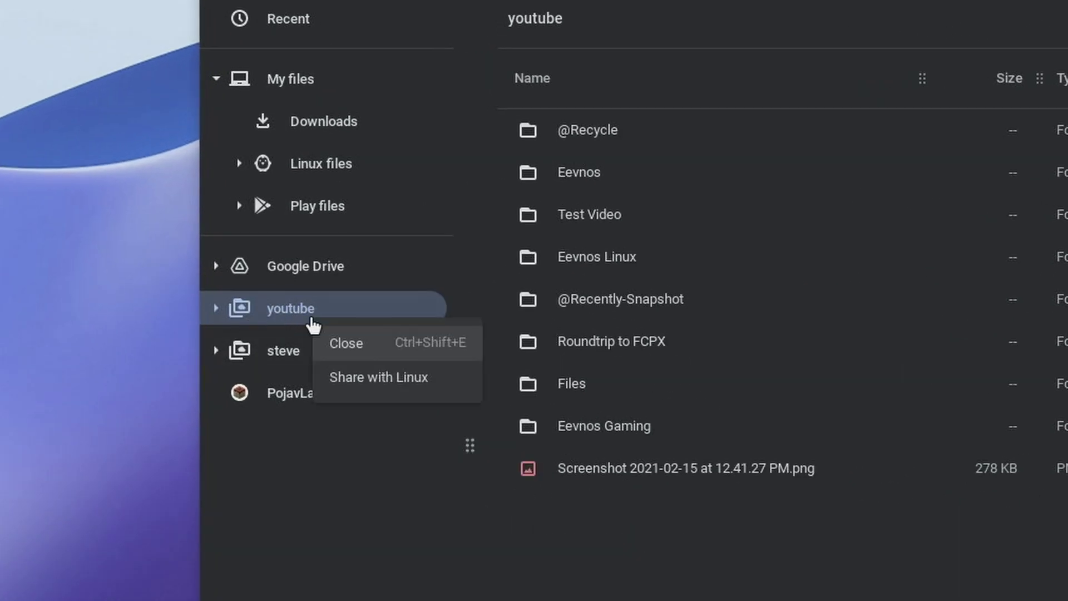
{"action": "left_click", "coordinate": [386, 377]}
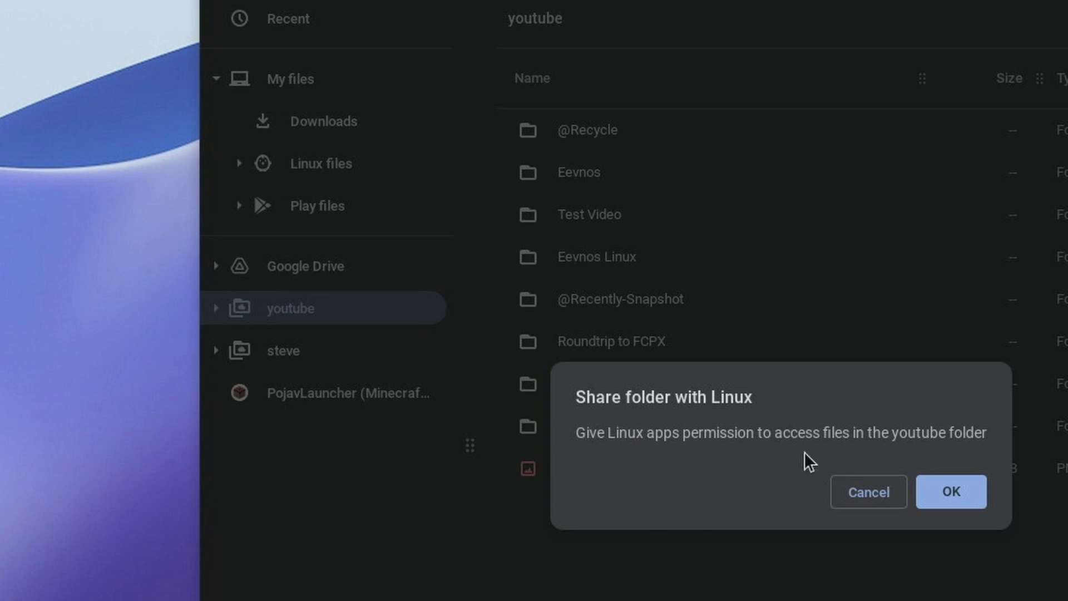
{"action": "left_click", "coordinate": [939, 492]}
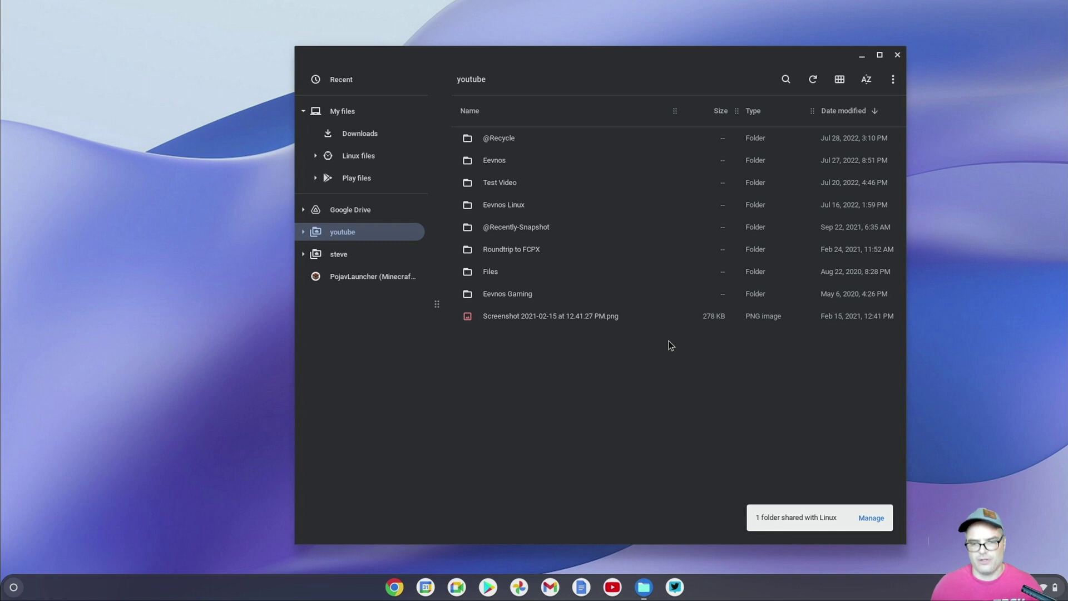
{"action": "key", "text": "super"}
Start a penguin shell in Terminal, change into /mnt/chromeos/SMB and list its contents
{"action": "type", "text": "terminal"}
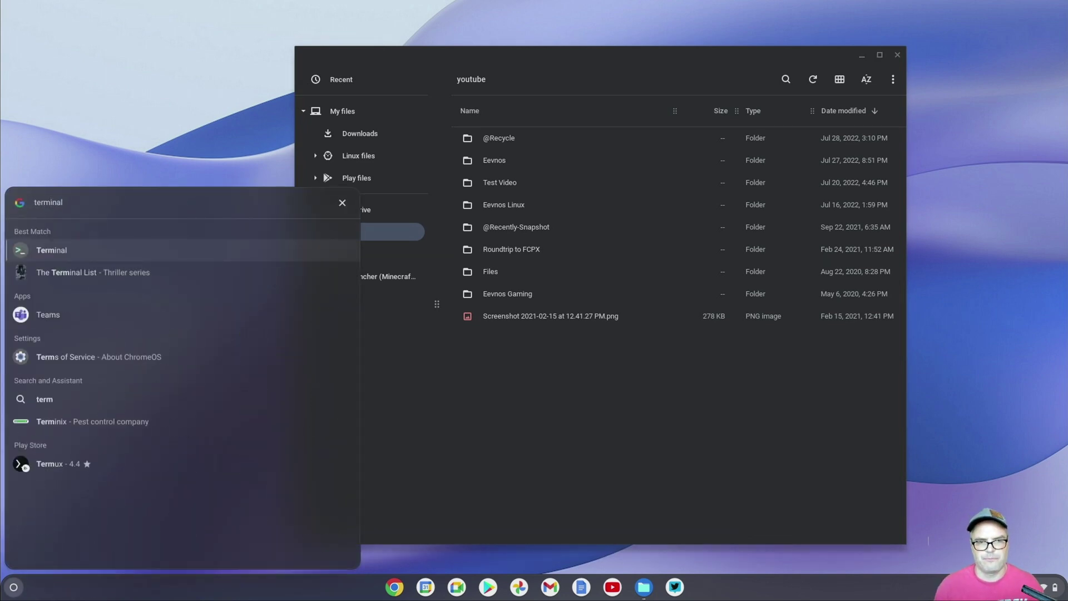
{"action": "key", "text": "Return"}
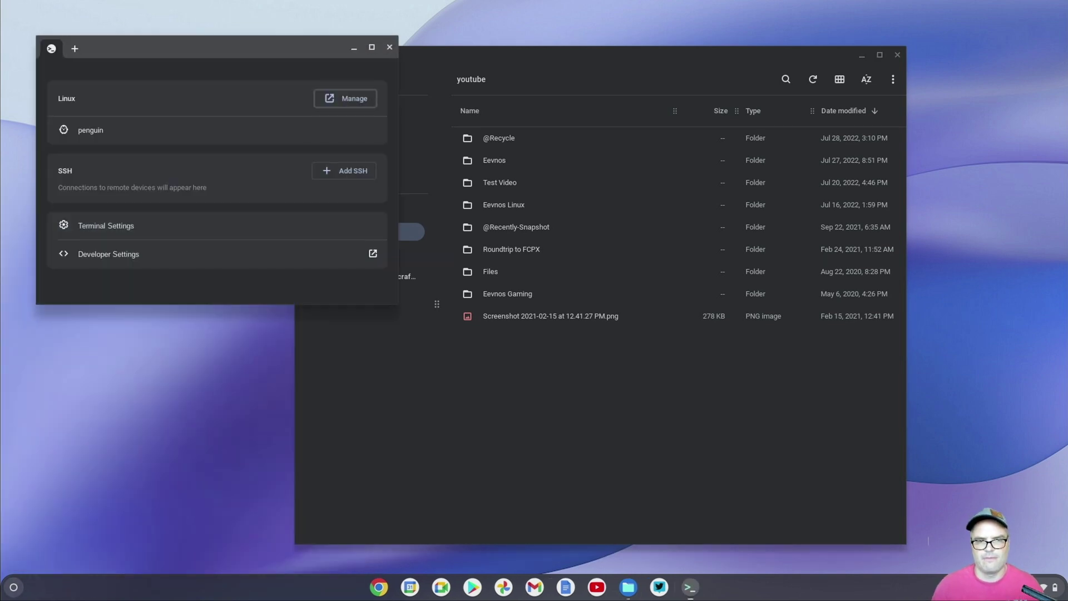
{"action": "left_click", "coordinate": [89, 130]}
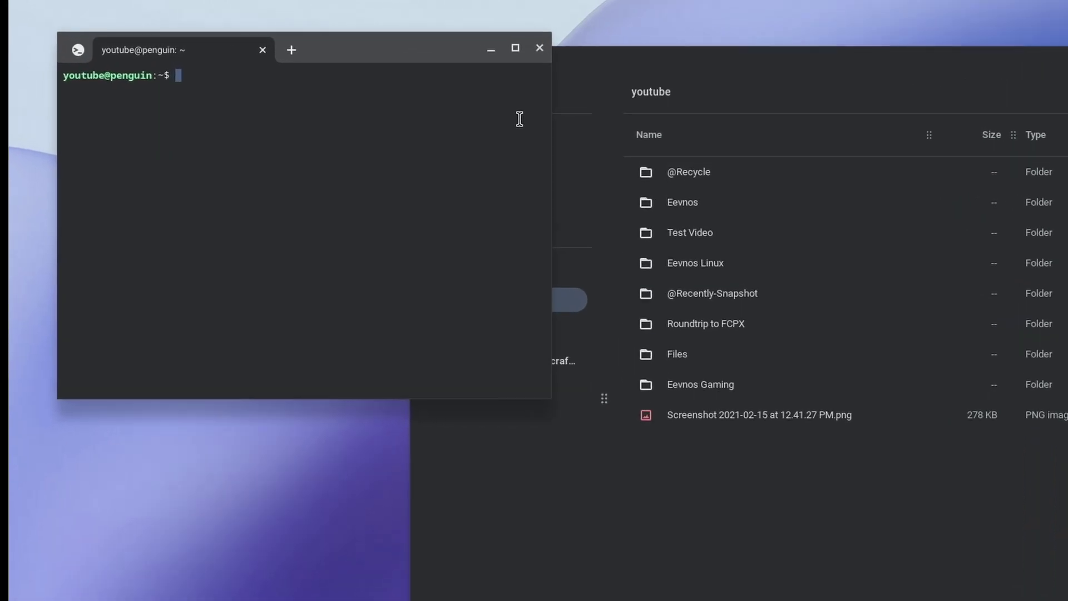
{"action": "type", "text": "cd /"}
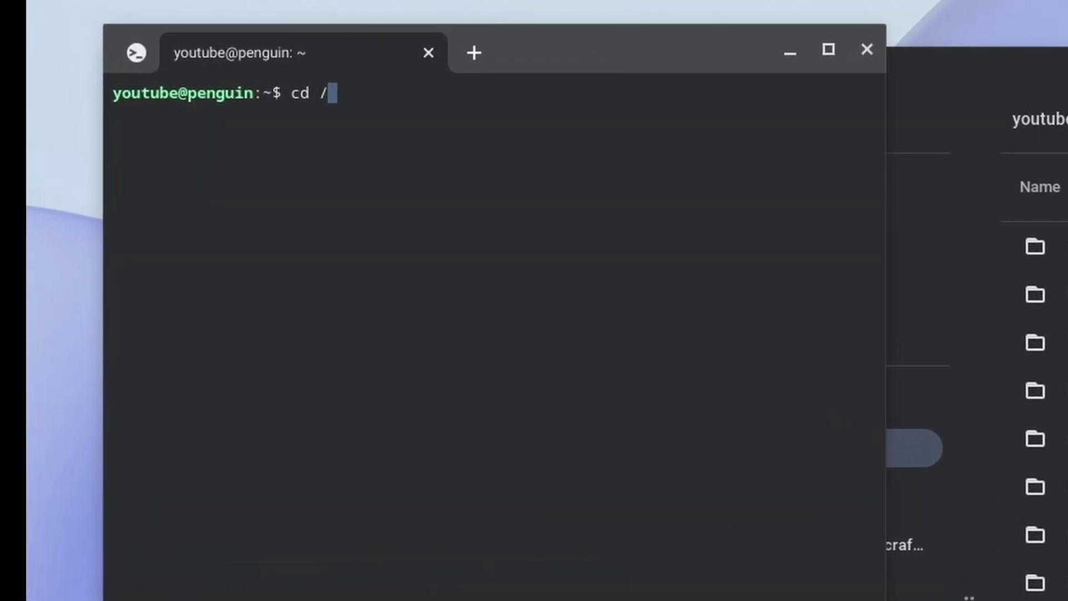
{"action": "type", "text": "mnt/ch"}
{"action": "key", "text": "Tab"}
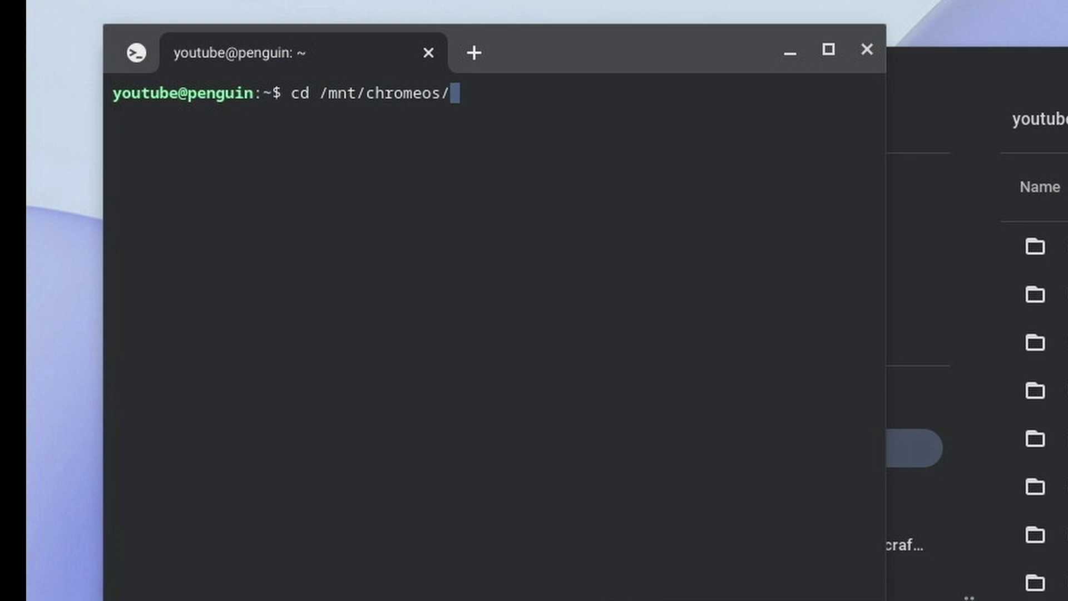
{"action": "type", "text": "SMB"}
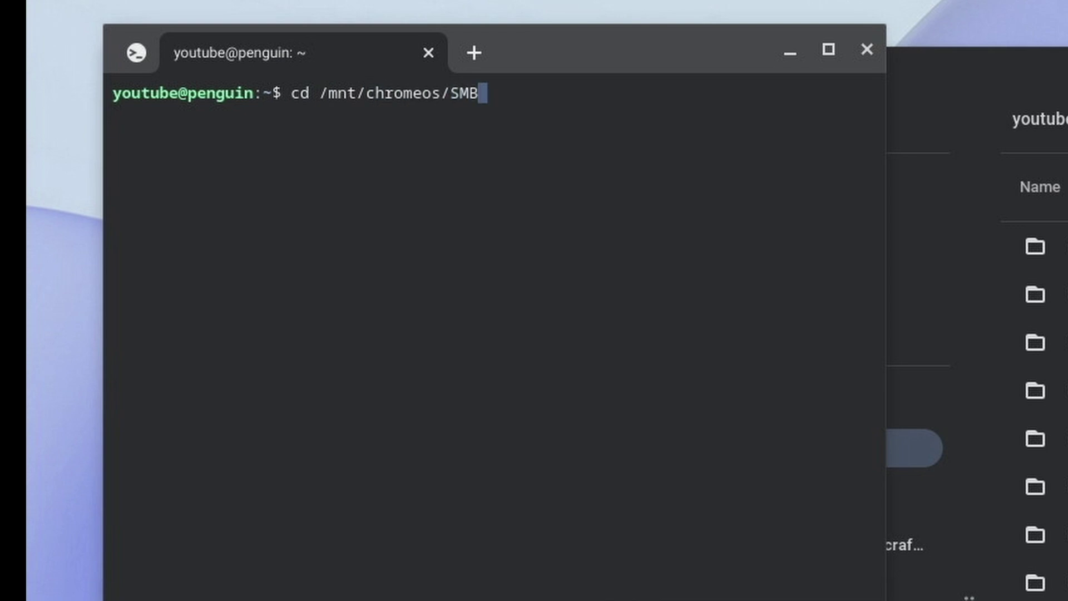
{"action": "key", "text": "Tab"}
{"action": "key", "text": "Return"}
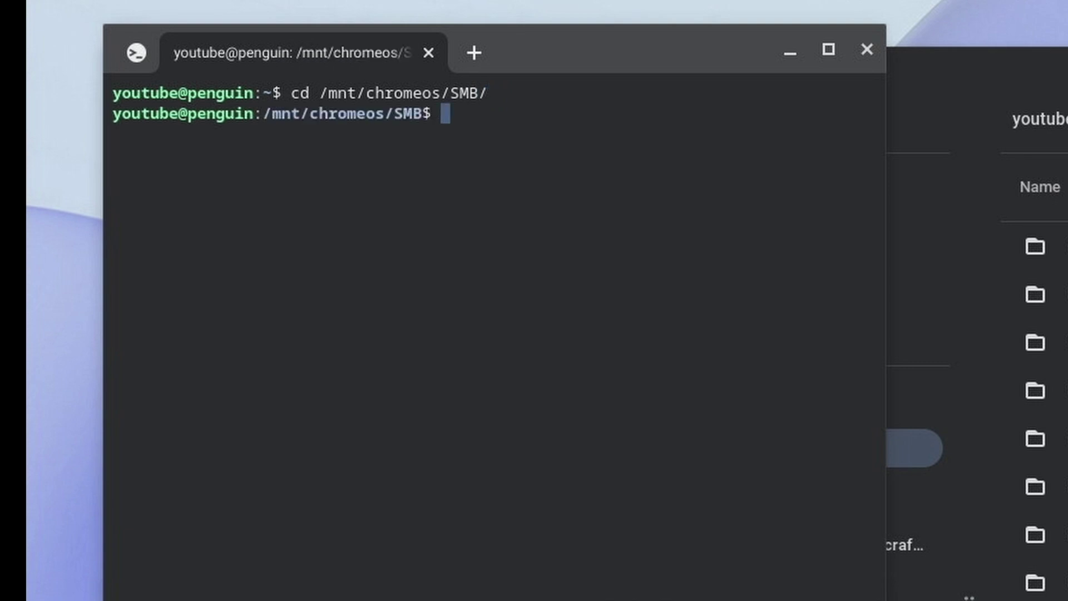
{"action": "type", "text": "ls"}
{"action": "key", "text": "Return"}
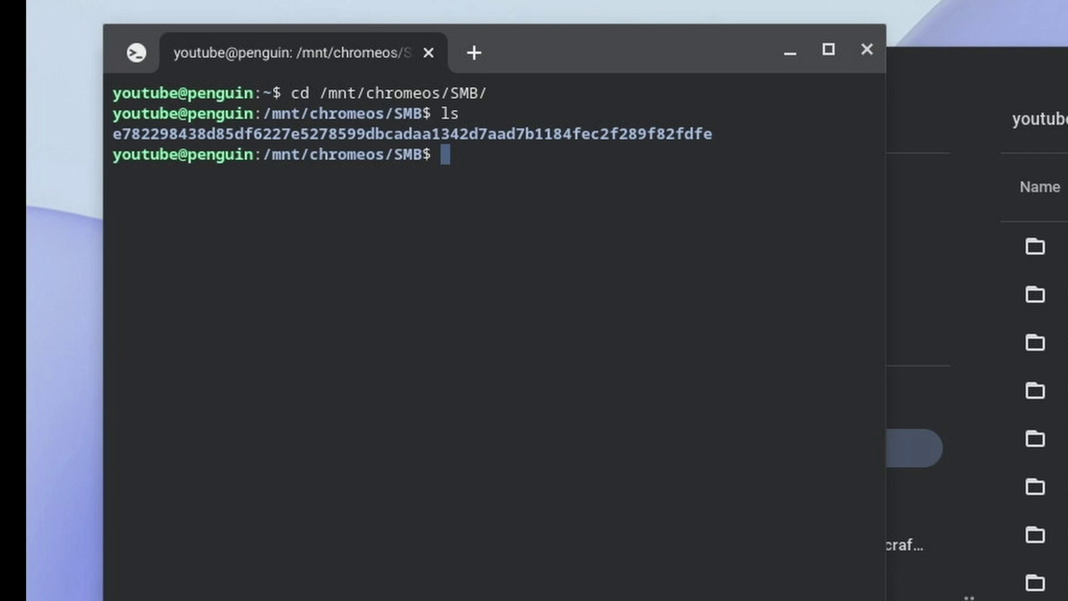
Enter the youtube share's hash-named folder and list its Eevnos and Test Video contents
{"action": "type", "text": "cd er"}
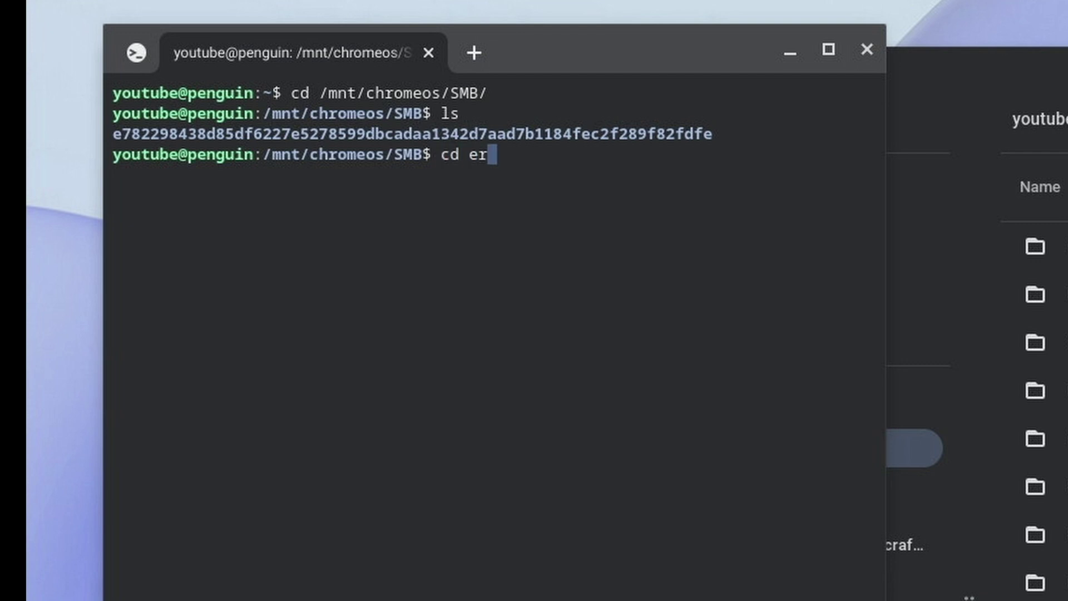
{"action": "key", "text": "BackSpace"}
{"action": "key", "text": "Tab"}
{"action": "key", "text": "Return"}
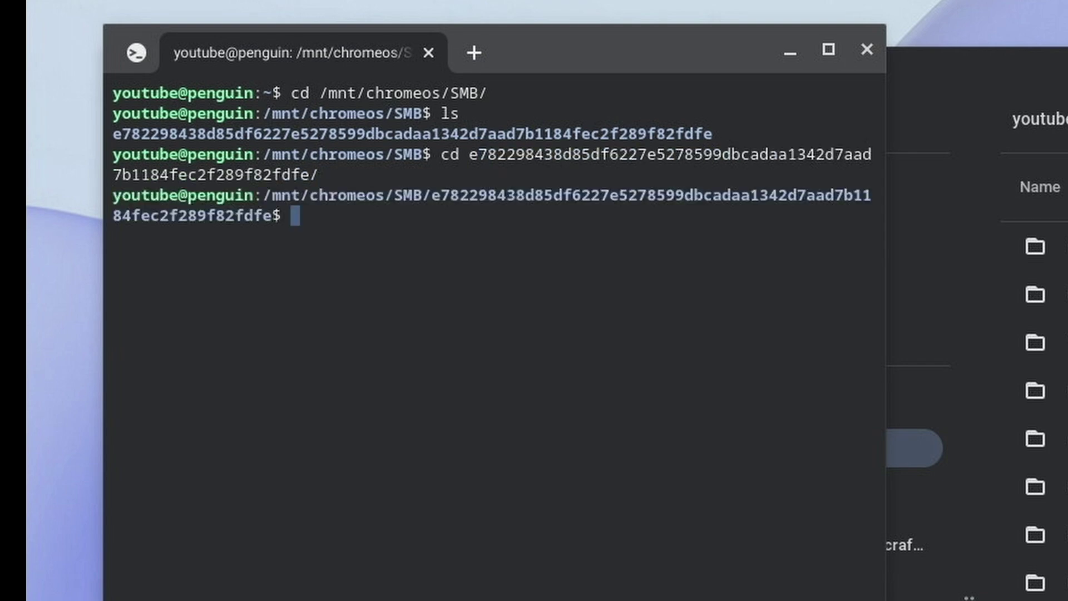
{"action": "type", "text": "ls"}
{"action": "key", "text": "Return"}
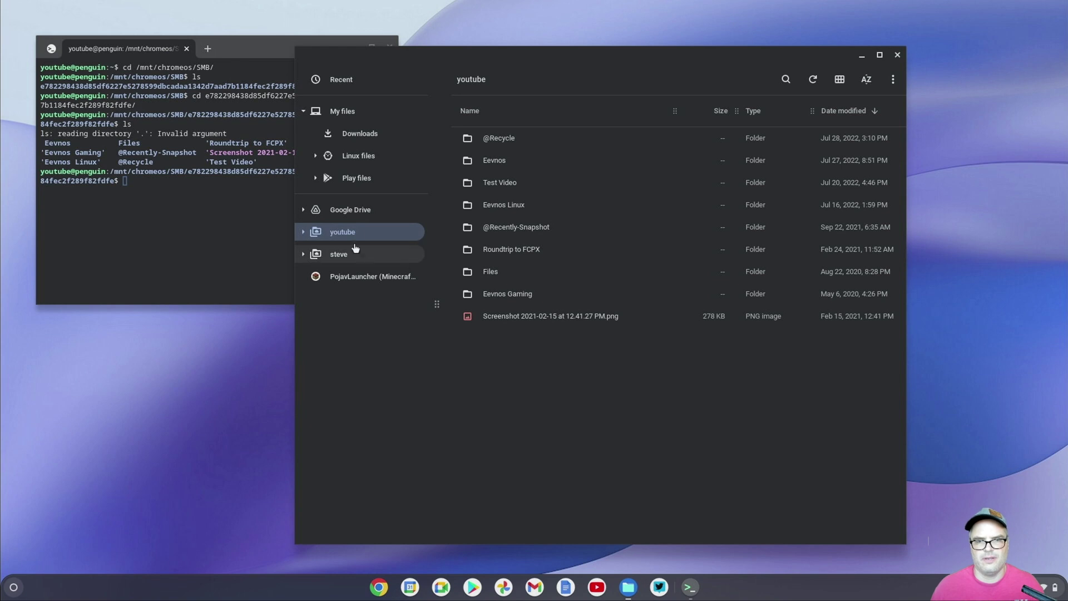
{"action": "left_click_drag", "start_coordinate": [566, 58], "coordinate": [683, 32]}
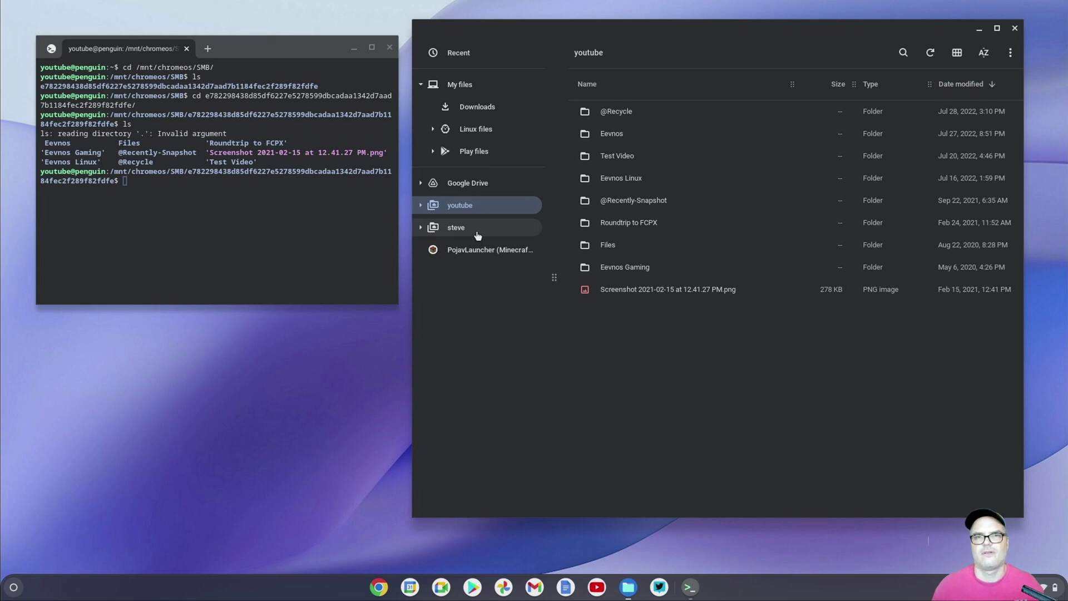
{"action": "left_click", "coordinate": [274, 202]}
Exit the shell and remove the youtube folder from Linux sharing via Manage Linux sharing
{"action": "type", "text": "exit"}
{"action": "key", "text": "Return"}
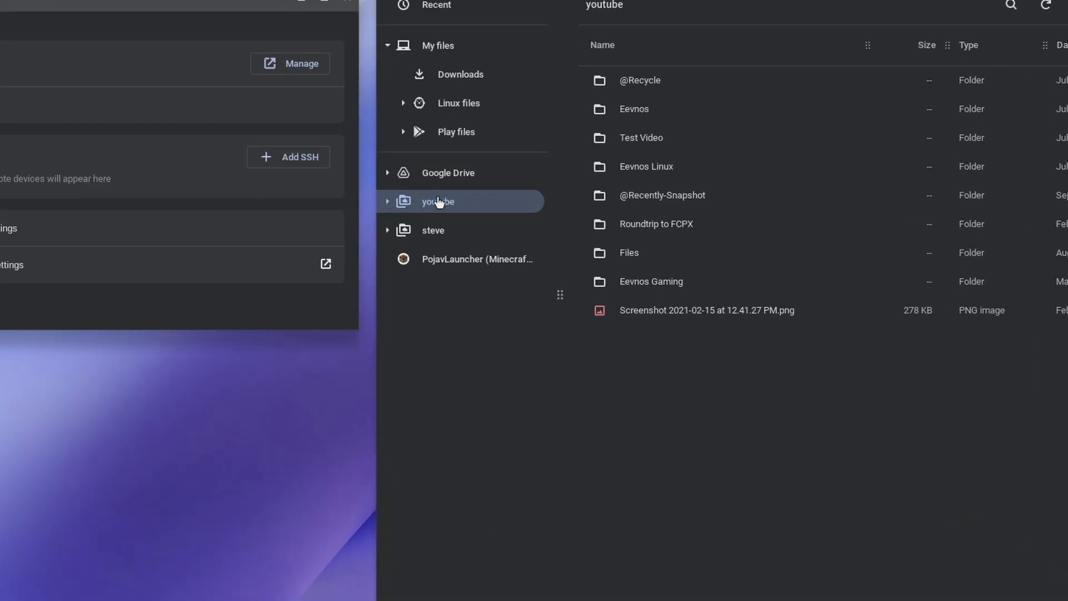
{"action": "right_click", "coordinate": [469, 212]}
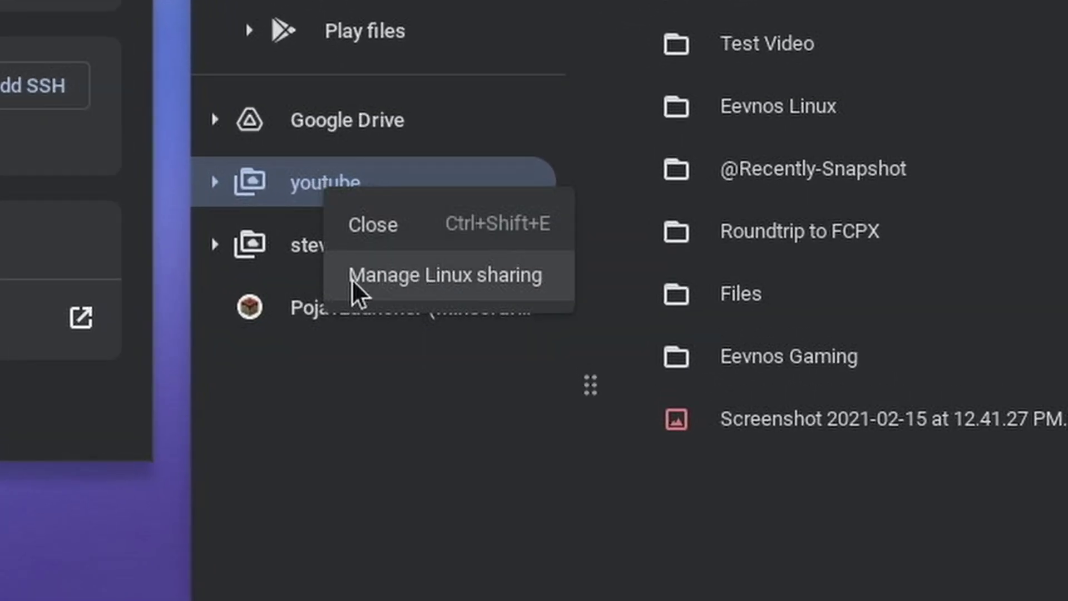
{"action": "left_click", "coordinate": [379, 278]}
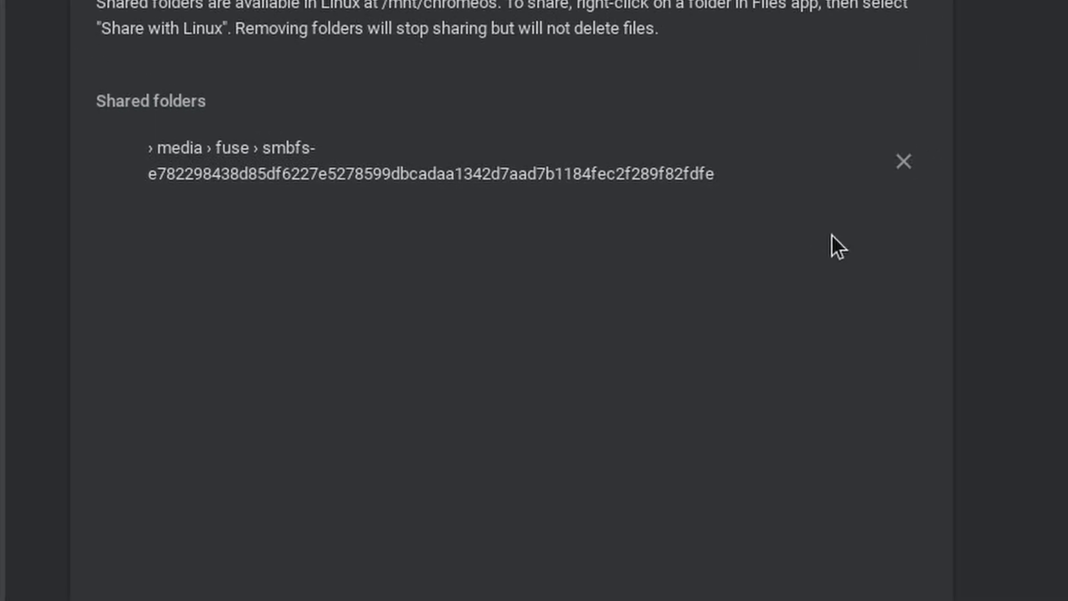
{"action": "left_click", "coordinate": [966, 230]}
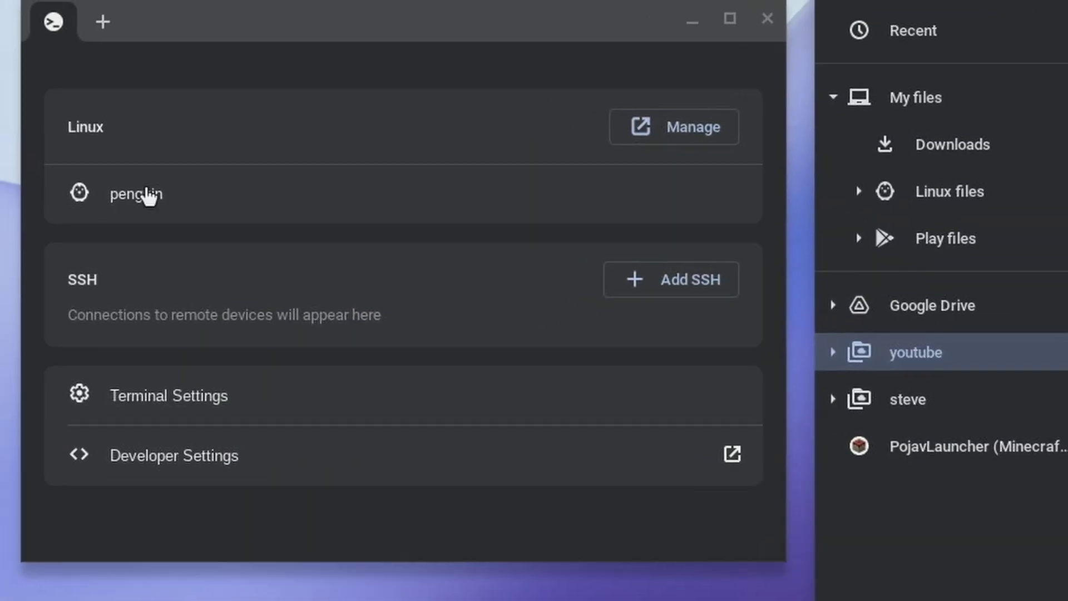
In a new penguin shell, confirm /mnt/chromeos holds only fonts, then exit
{"action": "left_click", "coordinate": [142, 195]}
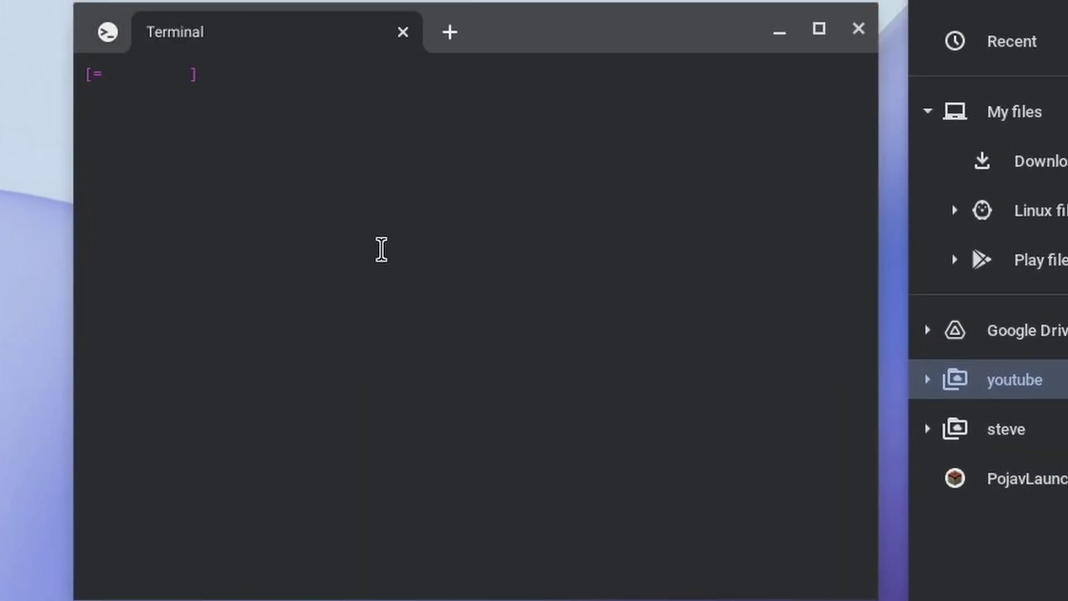
{"action": "type", "text": "cd /mn"}
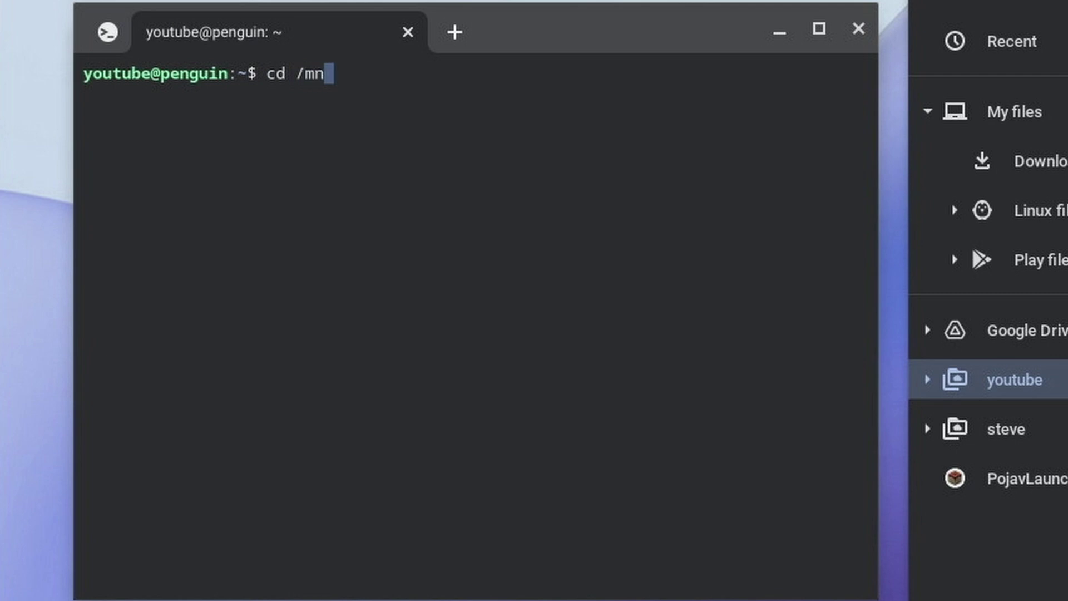
{"action": "type", "text": "t/chr"}
{"action": "key", "text": "Tab"}
{"action": "key", "text": "Return"}
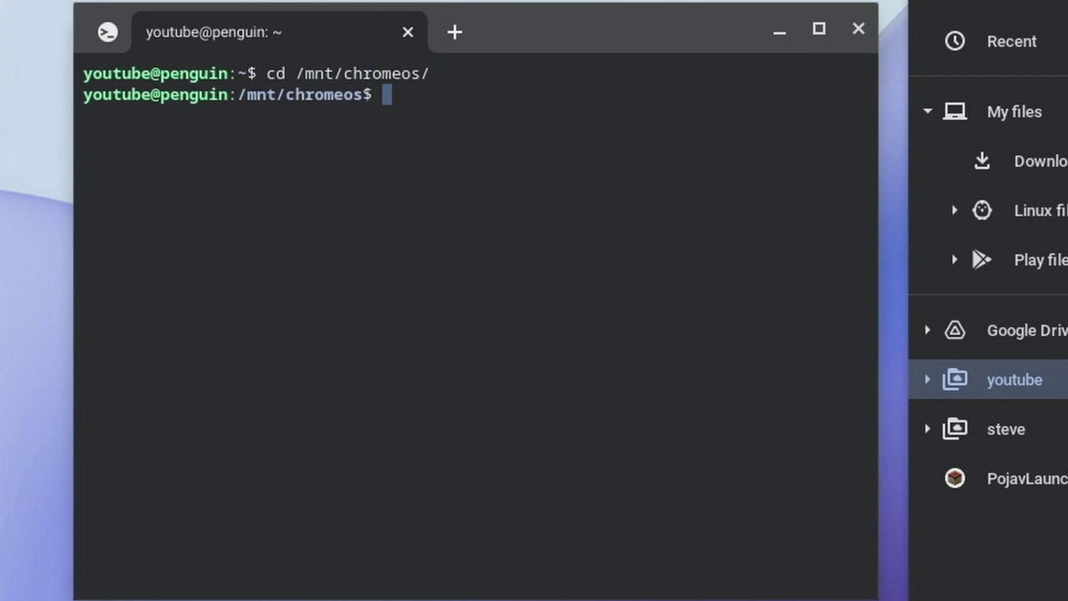
{"action": "type", "text": "ls"}
{"action": "key", "text": "Return"}
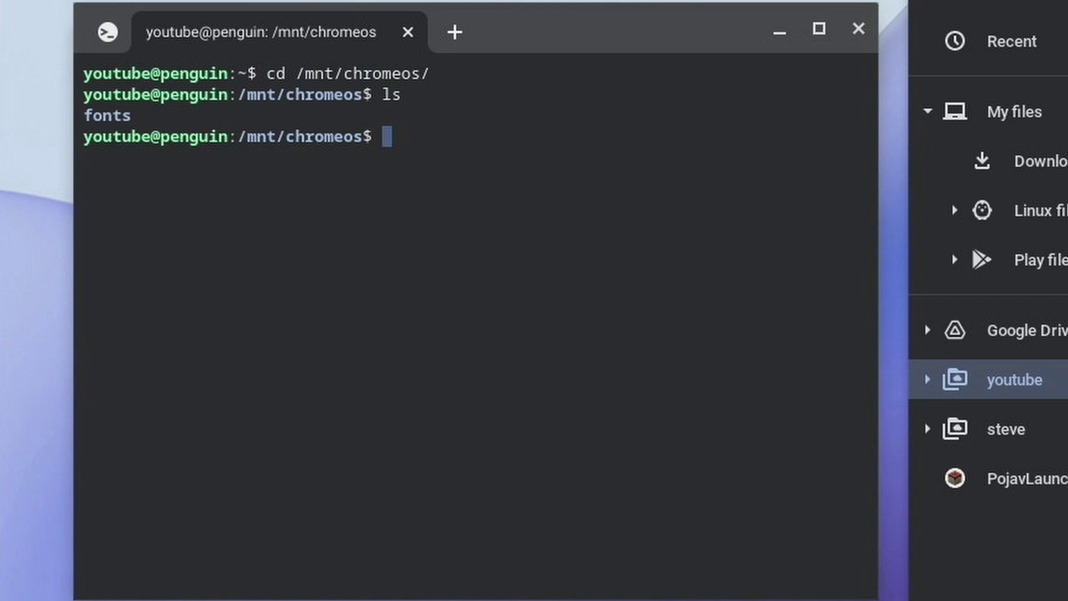
{"action": "type", "text": "exit"}
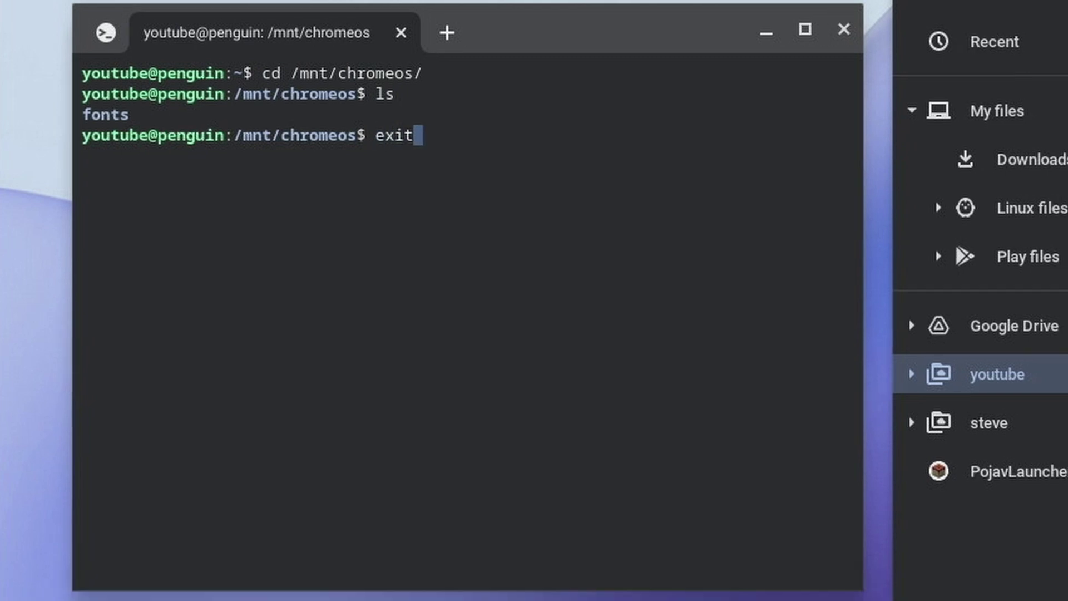
{"action": "key", "text": "Return"}
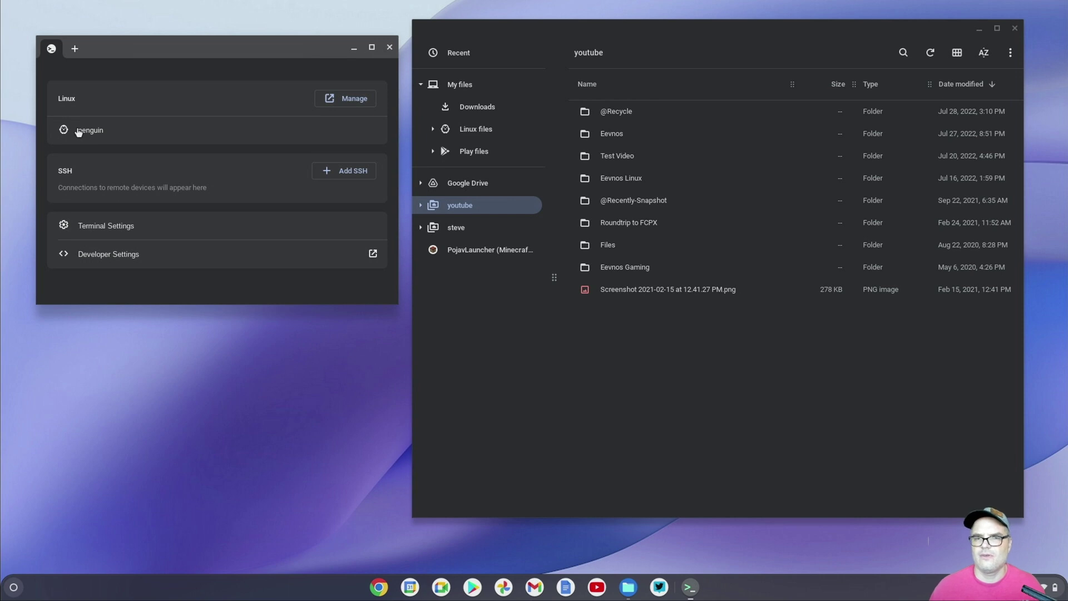
Close the Terminal window and move the Files window toward the screen centre
{"action": "left_click", "coordinate": [390, 47]}
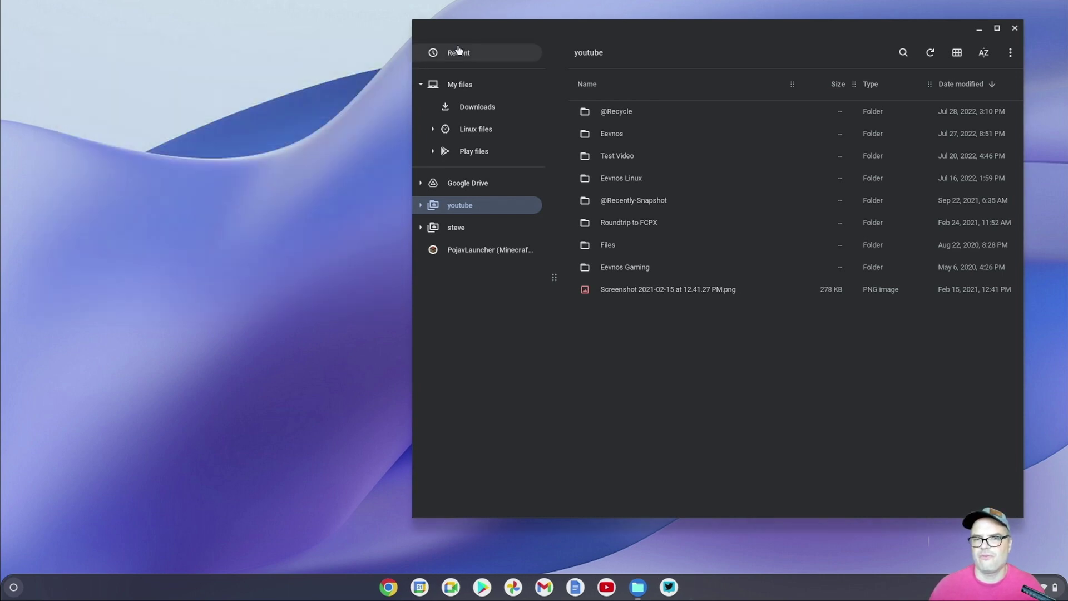
{"action": "left_click_drag", "start_coordinate": [570, 31], "coordinate": [443, 35]}
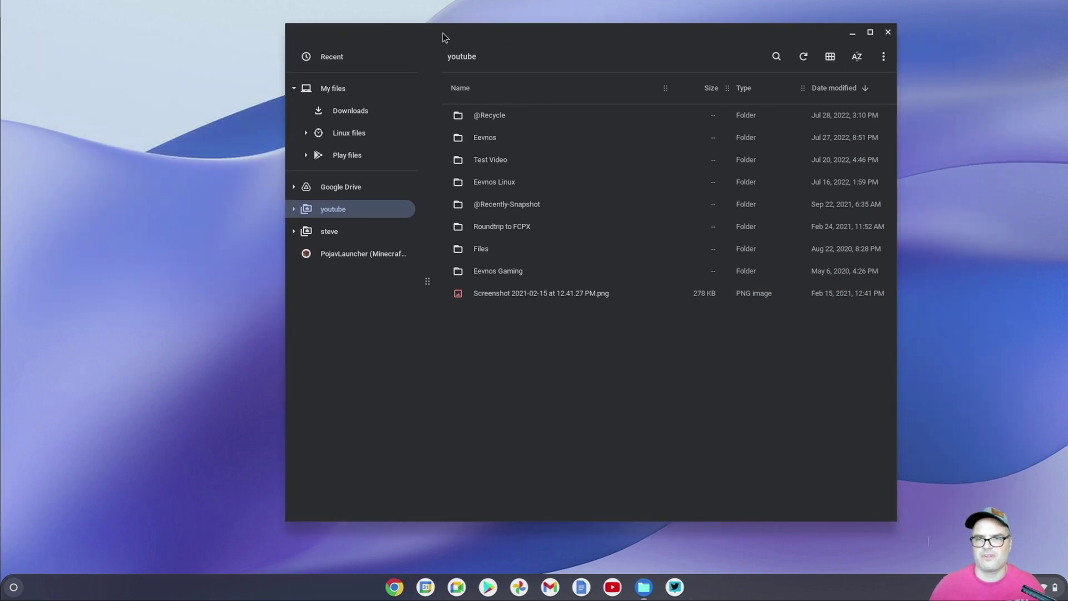